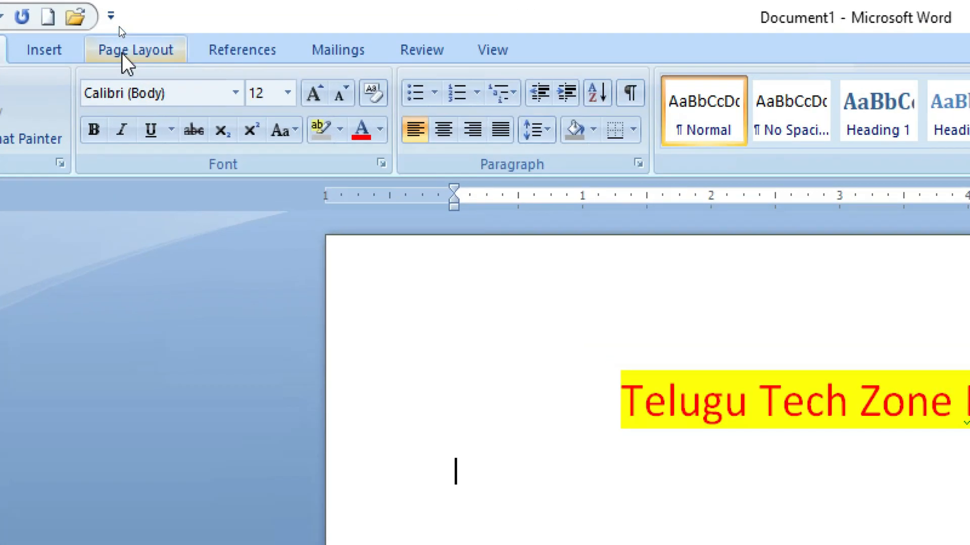
Change the document's page orientation to landscape.
left_click(120, 26)
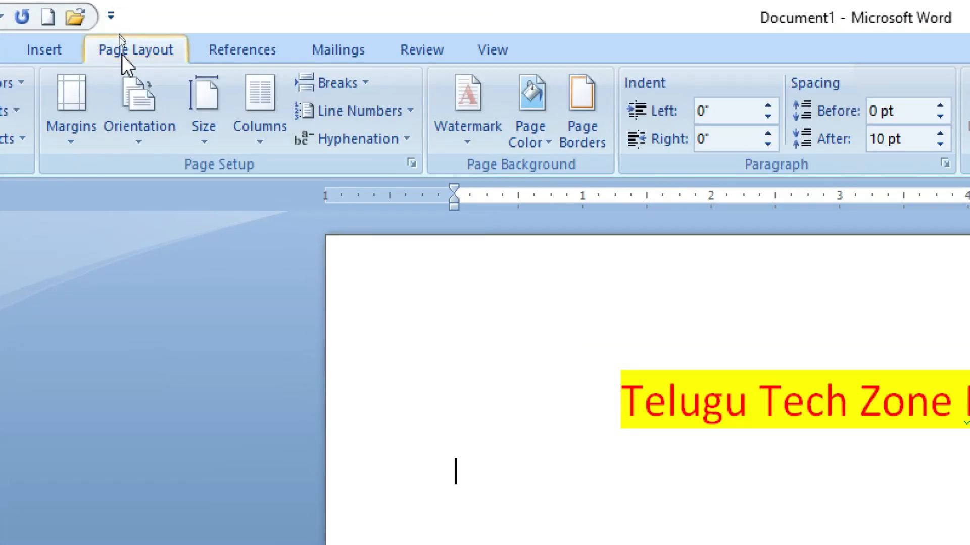
left_click(128, 127)
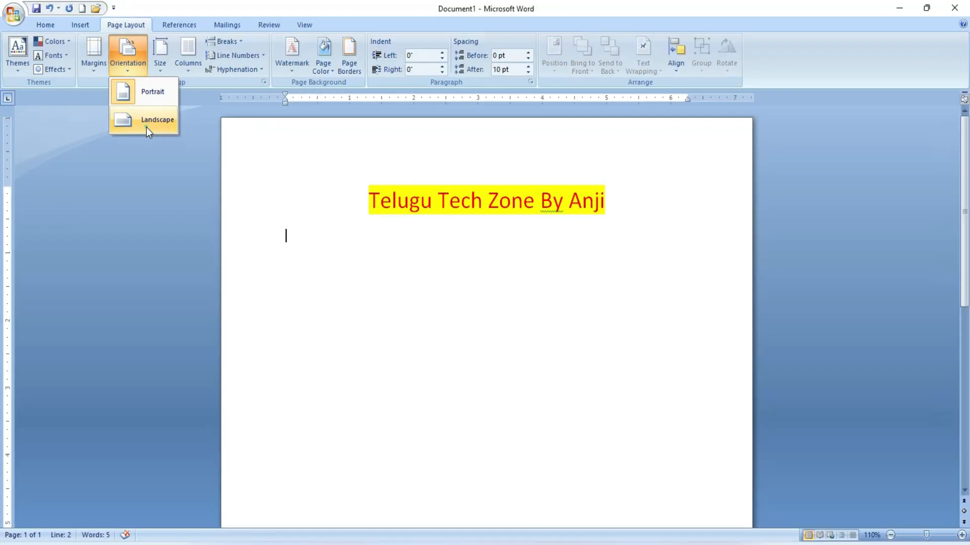
left_click(146, 128)
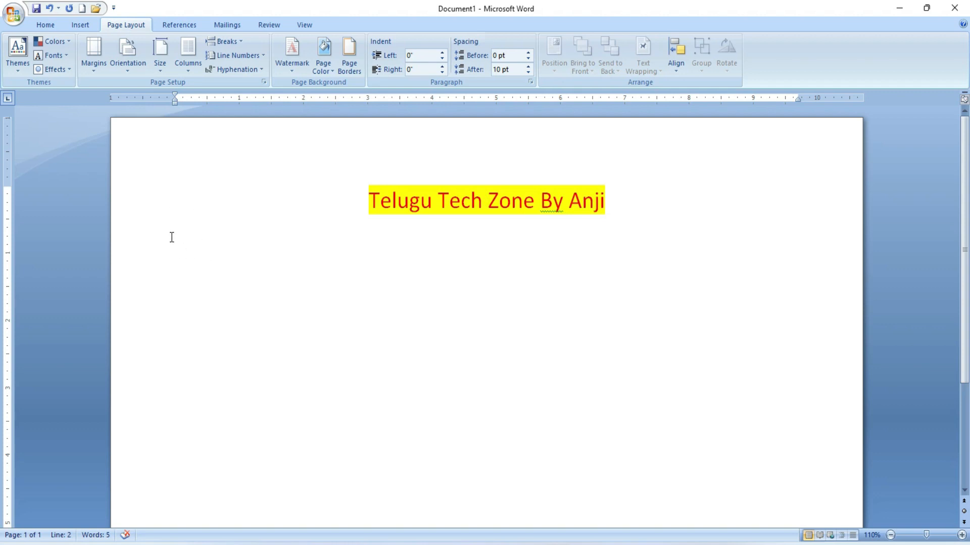
Insert a table with 14 columns and 8 rows below the title line.
left_click(88, 28)
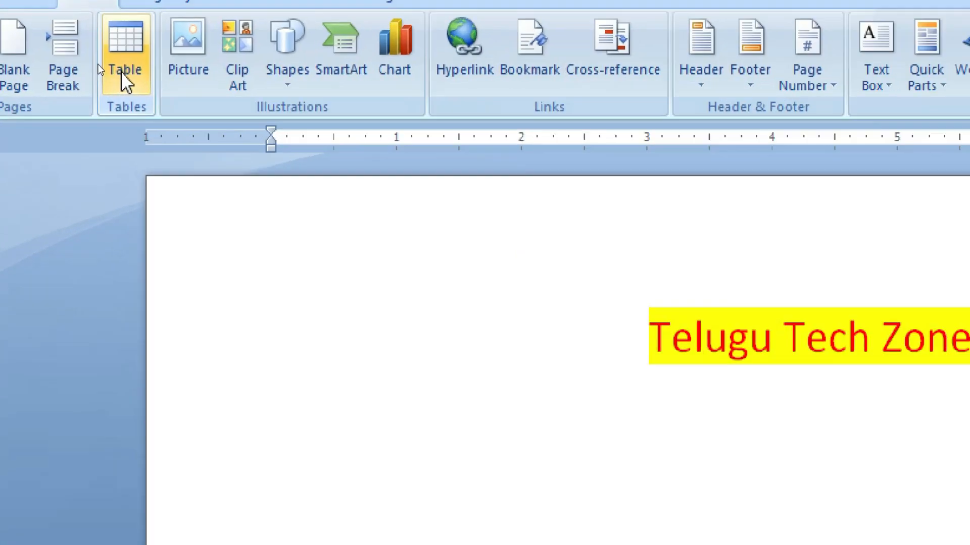
left_click(99, 63)
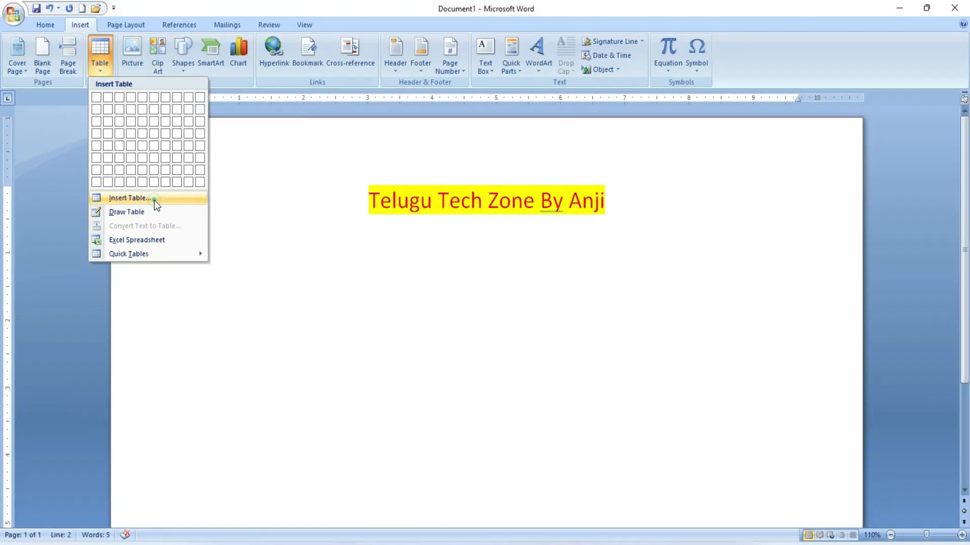
left_click(154, 200)
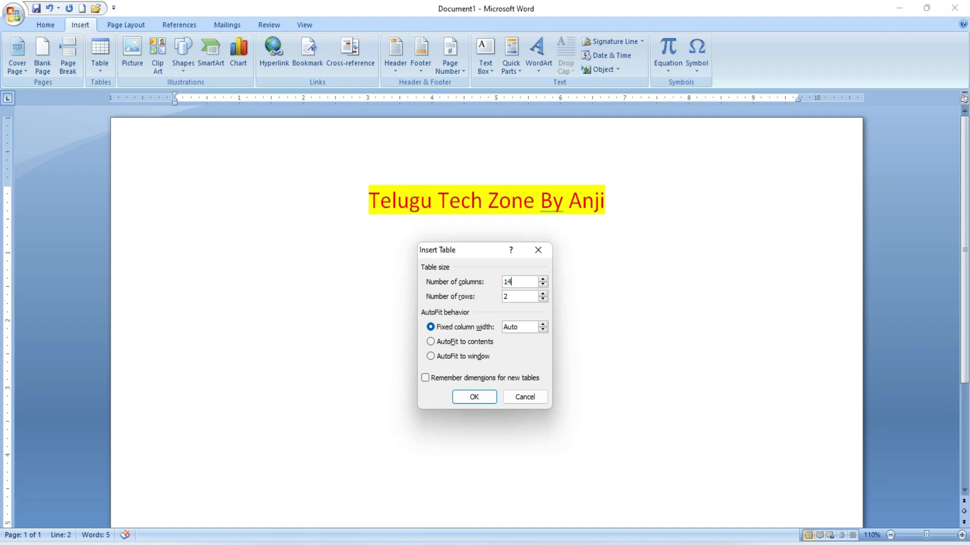
left_click(543, 294)
left_click(483, 400)
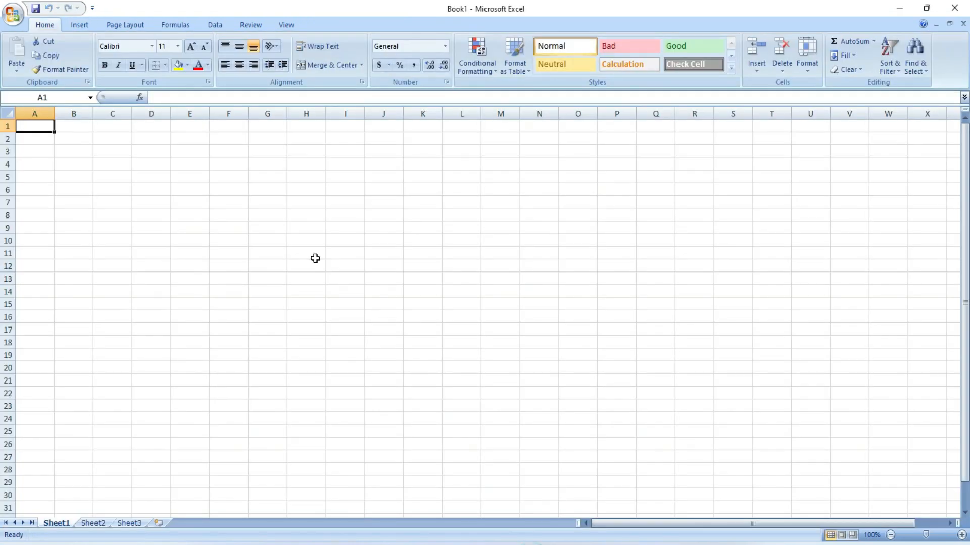
Fill the table's first row with the letters A to N, one letter per cell.
left_click(205, 216)
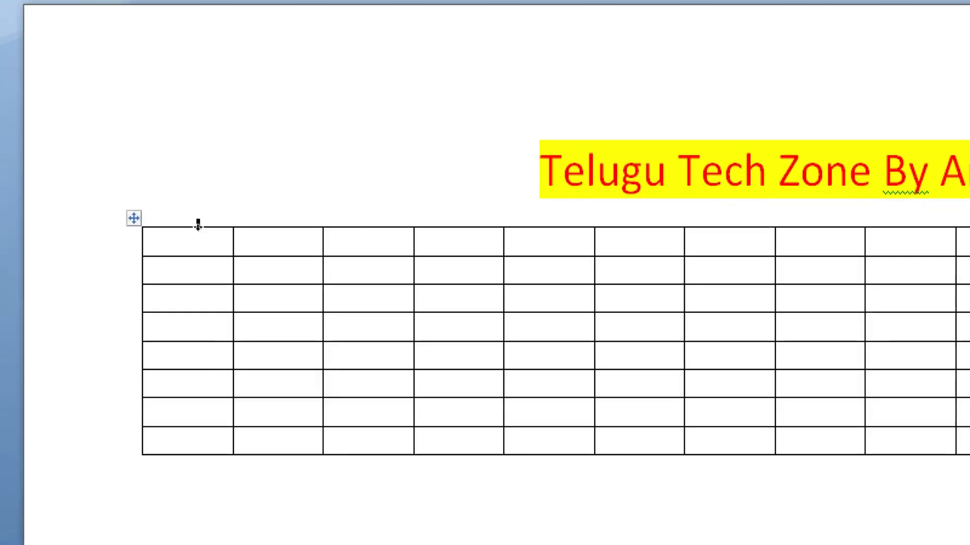
left_click(197, 230)
left_click(196, 237)
type("A")
key("Tab")
type("B")
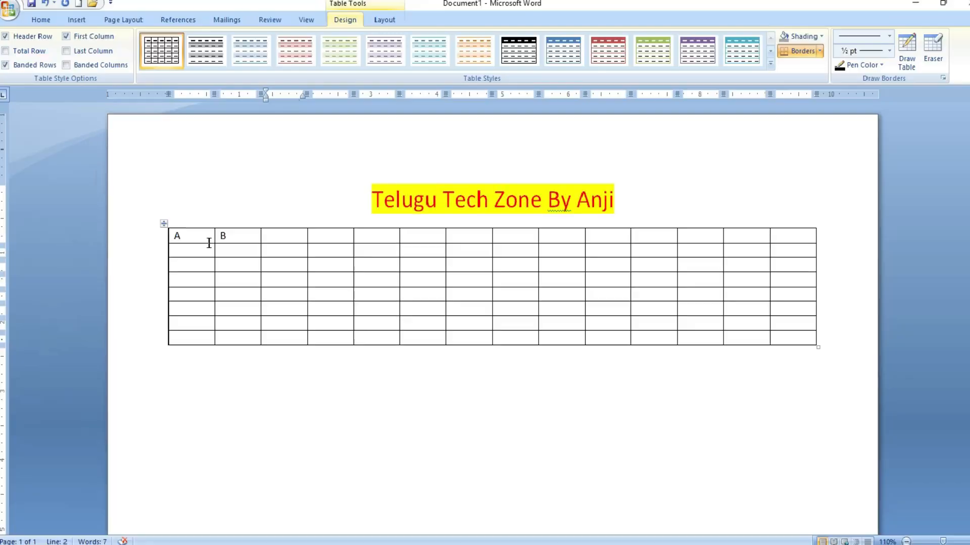
key("Tab")
type("C")
key("Tab")
type("D")
key("Tab")
type("E")
key("Tab")
type("F")
key("Tab")
type("G")
key("Tab")
type("H")
key("Tab")
type("I")
key("Tab")
type("J")
key("Tab")
type("K")
key("Tab")
type("L")
key("Tab")
type("M")
key("Tab")
type("N")
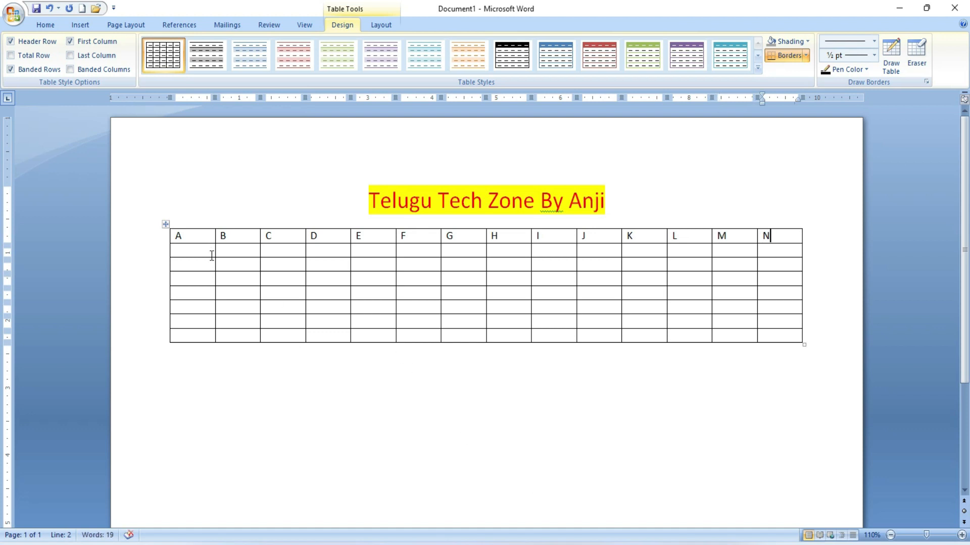
Number the table rows 1 to 8 in the first column, placing the 1 before the letter A.
left_click(179, 239)
left_click(172, 235)
type("1 A ")
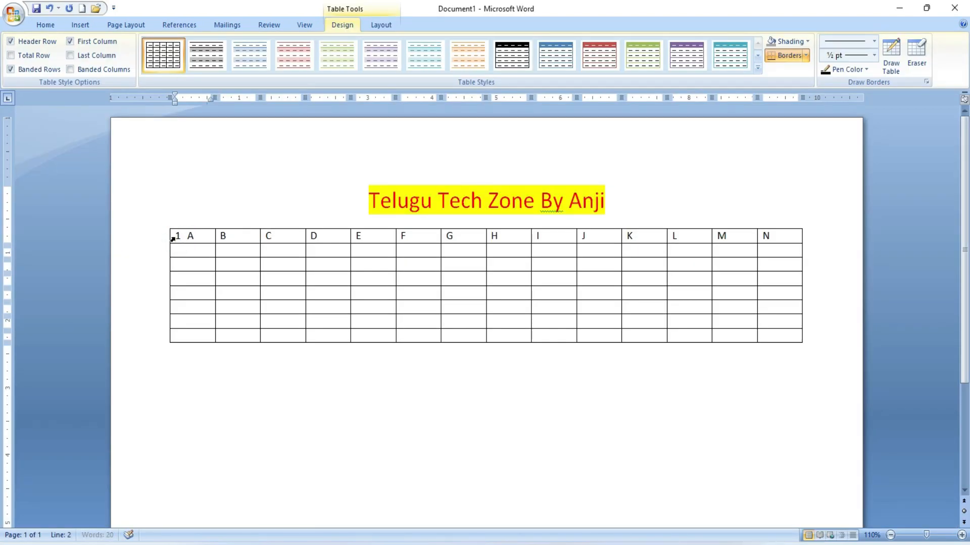
type("2 ")
type("3")
key("Down")
key("Down")
type("7")
key("Down")
type("8")
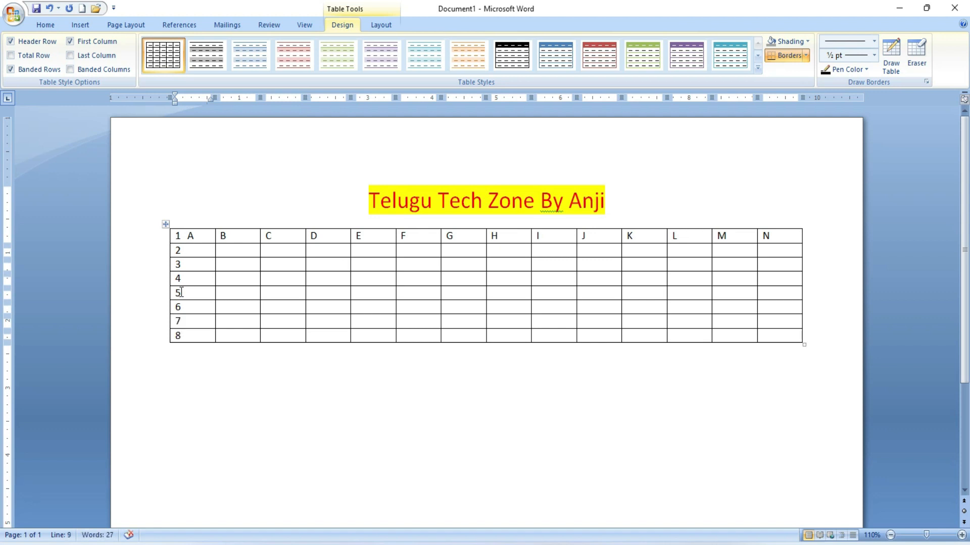
Format the table's first row with grey shading and centred, bold text.
left_click_drag(178, 239, 764, 243)
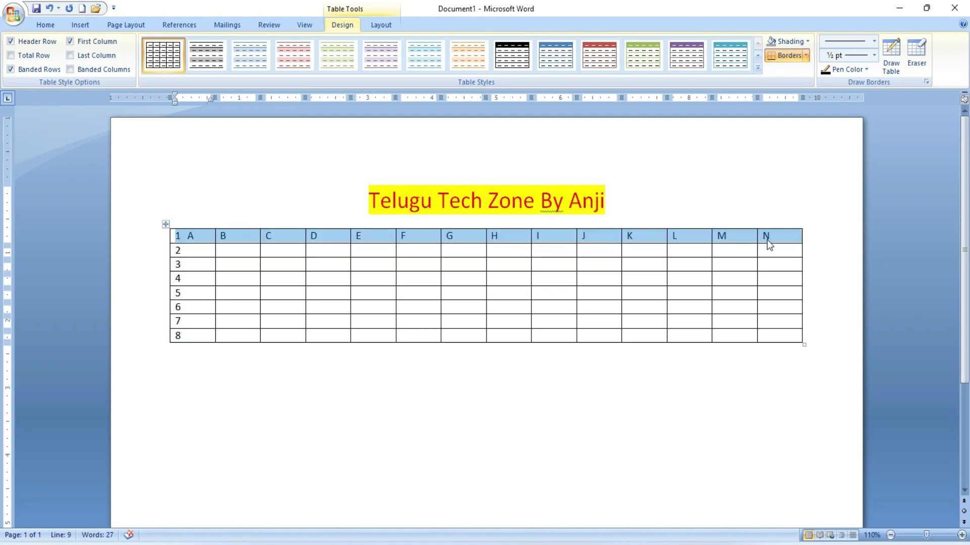
left_click(46, 25)
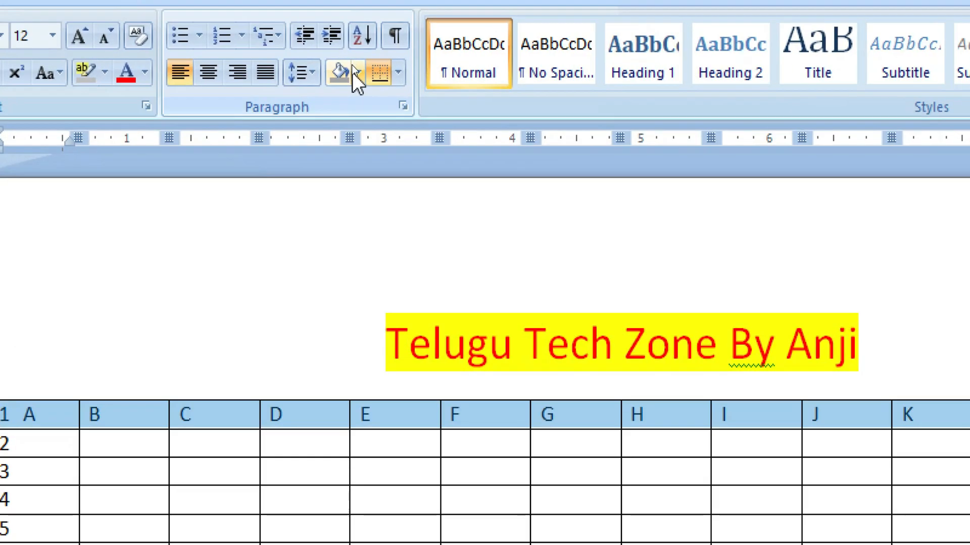
left_click(353, 67)
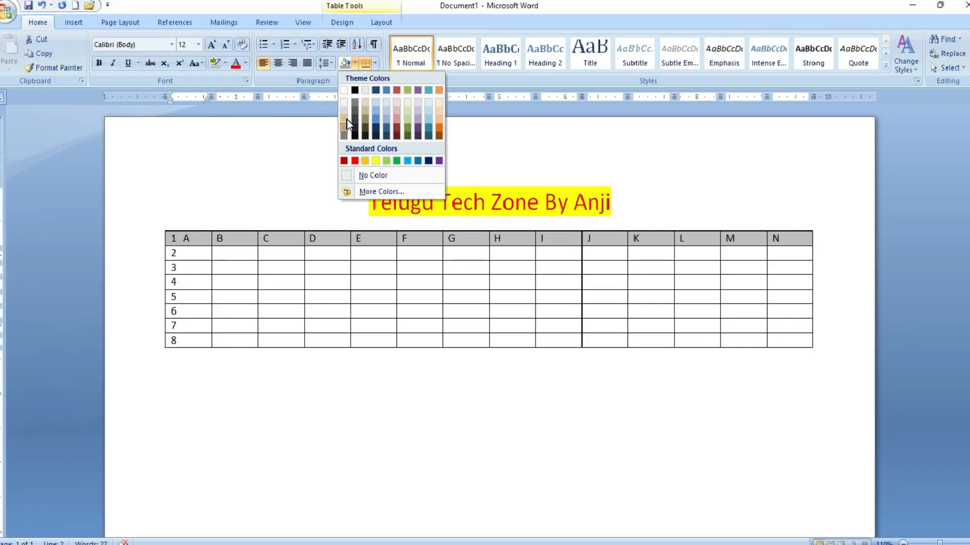
left_click(338, 182)
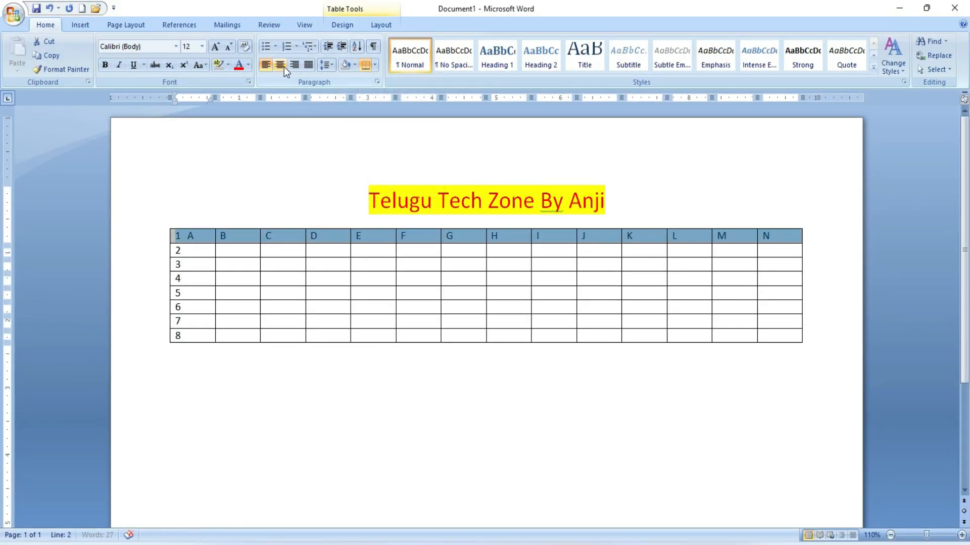
left_click(117, 64)
left_click(120, 66)
Centre and bold the row numbers 2 to 8 in the first column and shade their cells grey.
left_click_drag(190, 251, 195, 331)
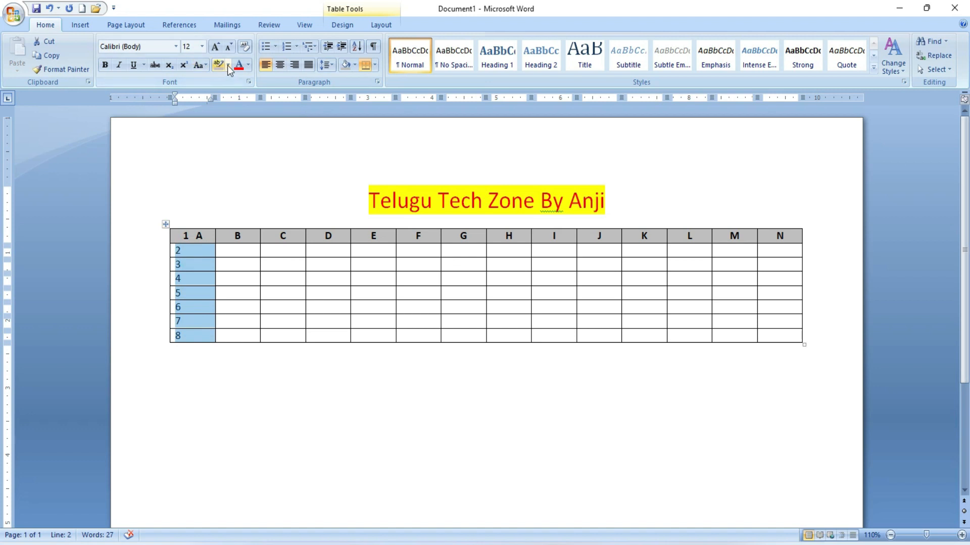
left_click(279, 66)
left_click(105, 64)
left_click(202, 254)
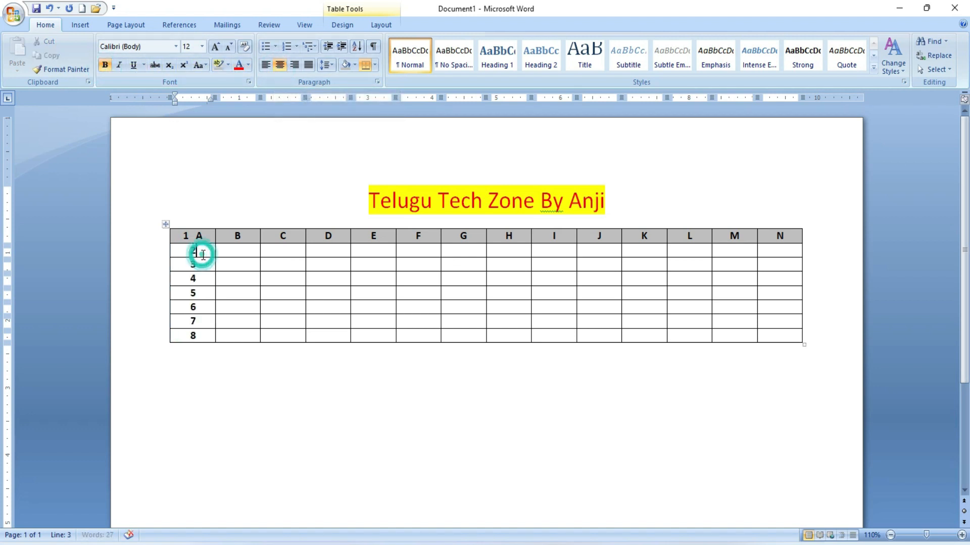
left_click_drag(185, 255, 197, 336)
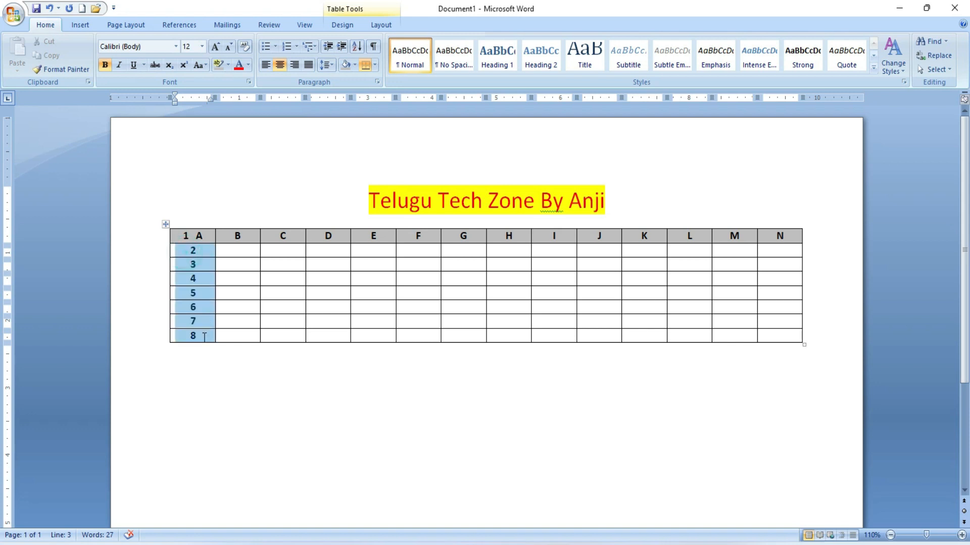
left_click(346, 65)
Enter "Employee Salary Statement" in row 2 under column B.
left_click(227, 254)
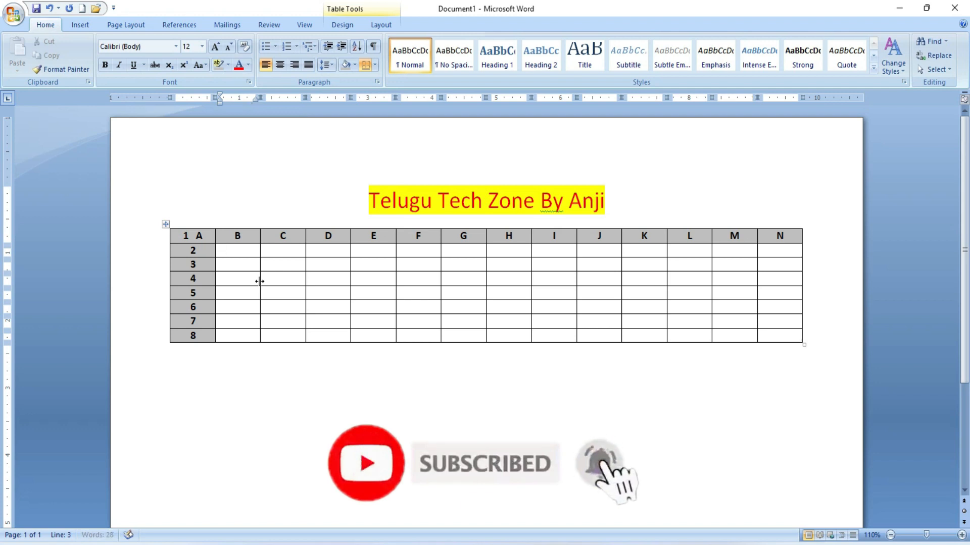
type("e")
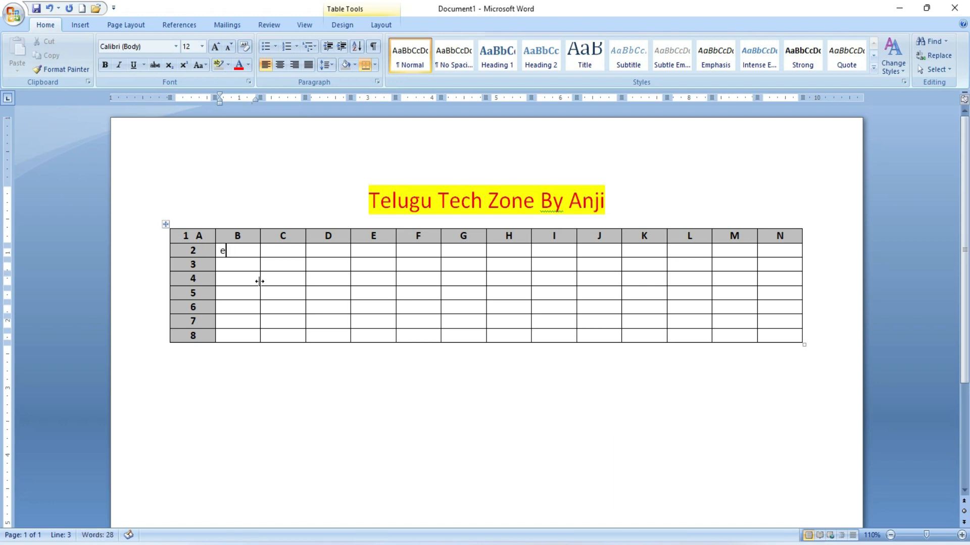
key("BackSpace")
type("Employee Salary Statmen")
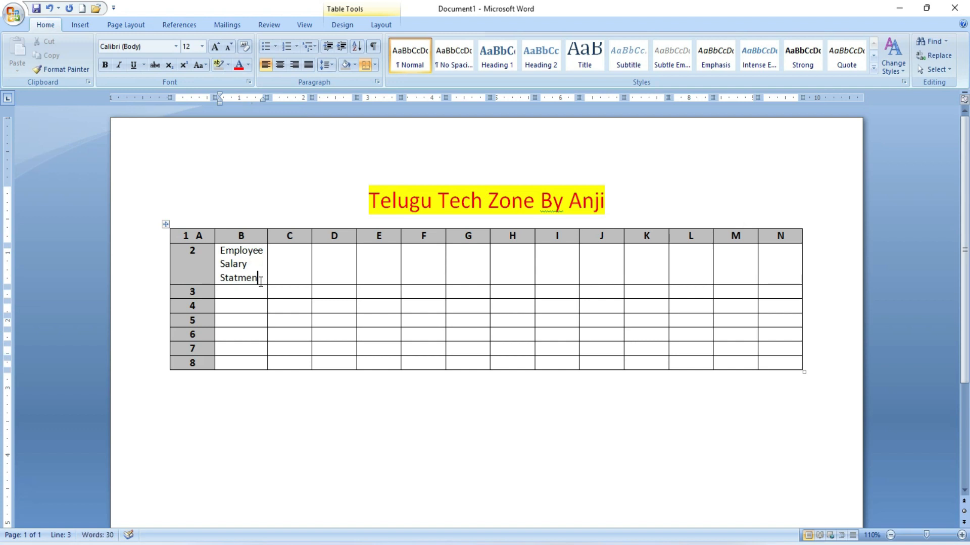
type("t")
type("e")
Enter the headings "Emp No" and "Emp Name" in row 3 under columns B and C.
key("Down")
type("Emp")
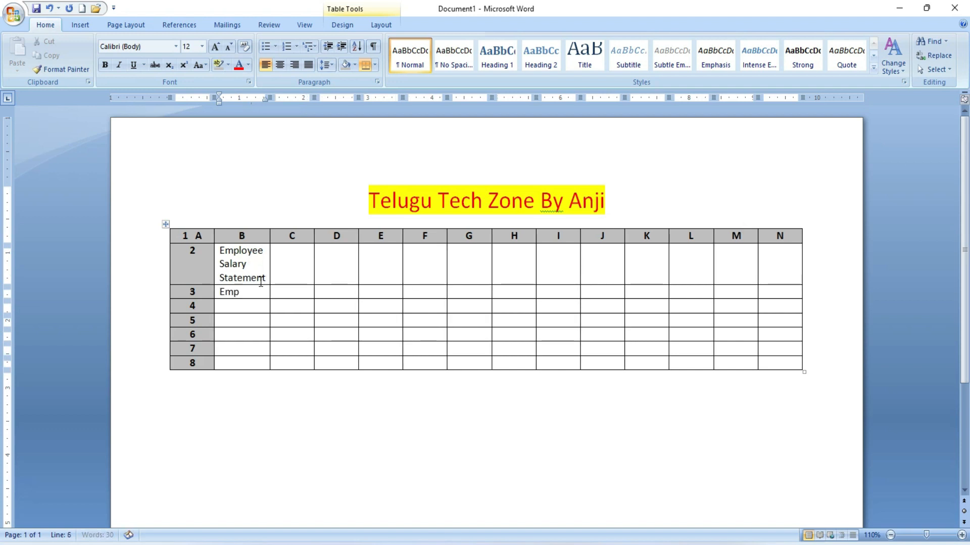
type(" No")
key("Tab")
type("Emp Name")
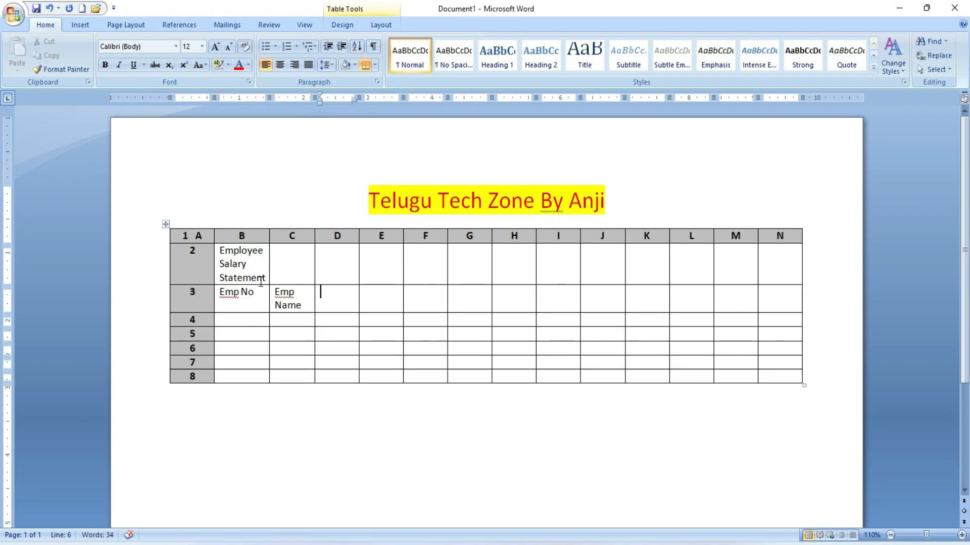
key("Tab")
type("Basic")
key("BackSpace")
key("BackSpace")
key("BackSpace")
key("BackSpace")
key("BackSpace")
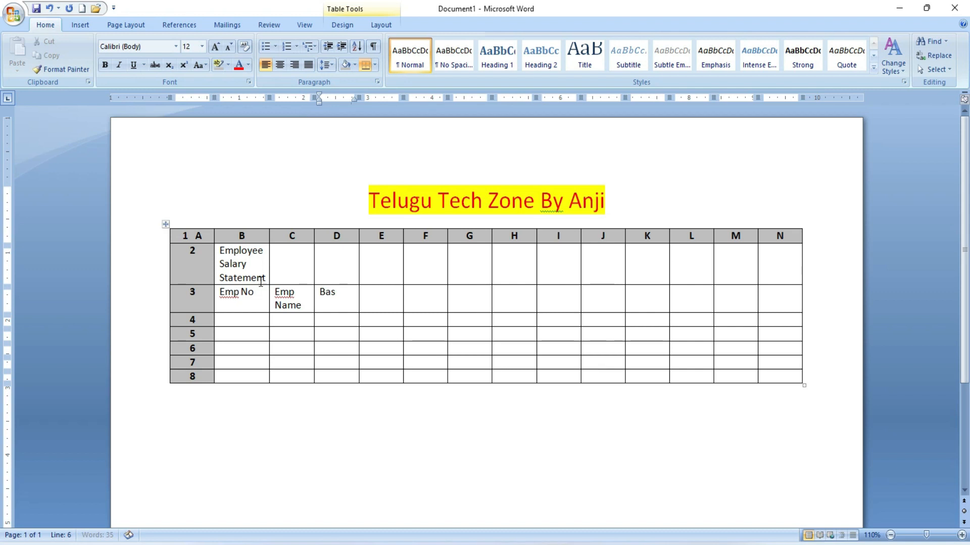
Enter the headings "Designation", "Basic pay" and "Gross" in row 3 under columns D, E and F.
type("Designta")
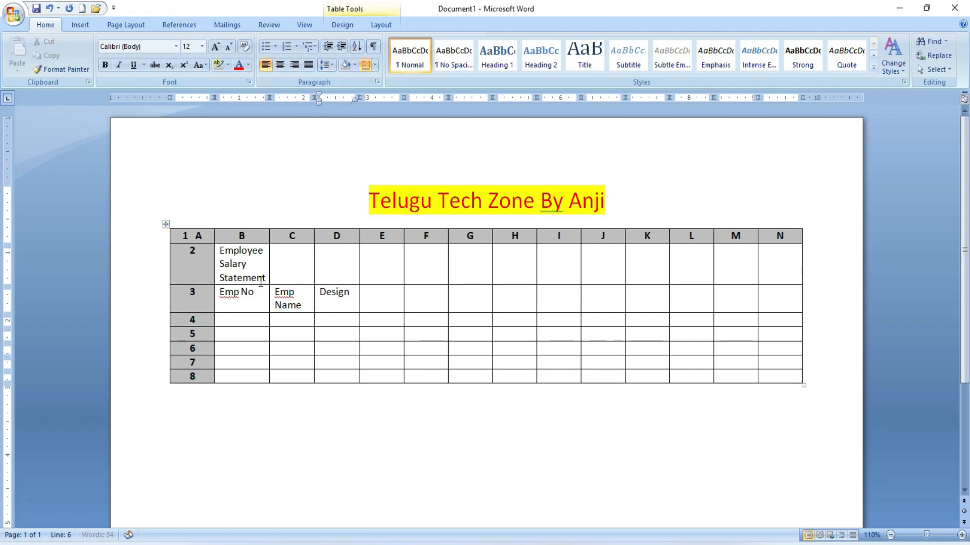
key("BackSpace")
key("BackSpace")
type("ation")
key("Tab")
type("Basic pay")
key("Tab")
type("G")
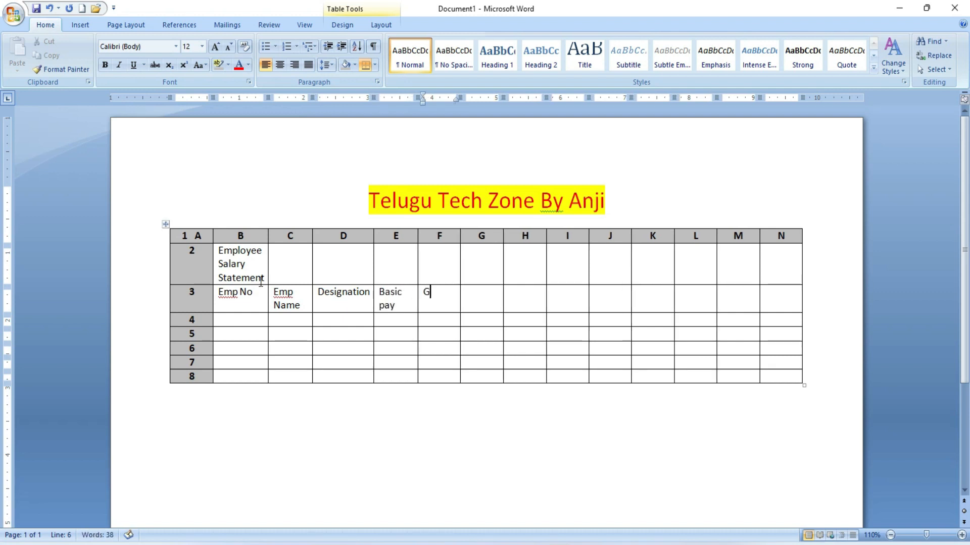
type("ross")
Enter the subheadings HRA, TA, DA and CGA in row 4 under columns F to I.
key("Down")
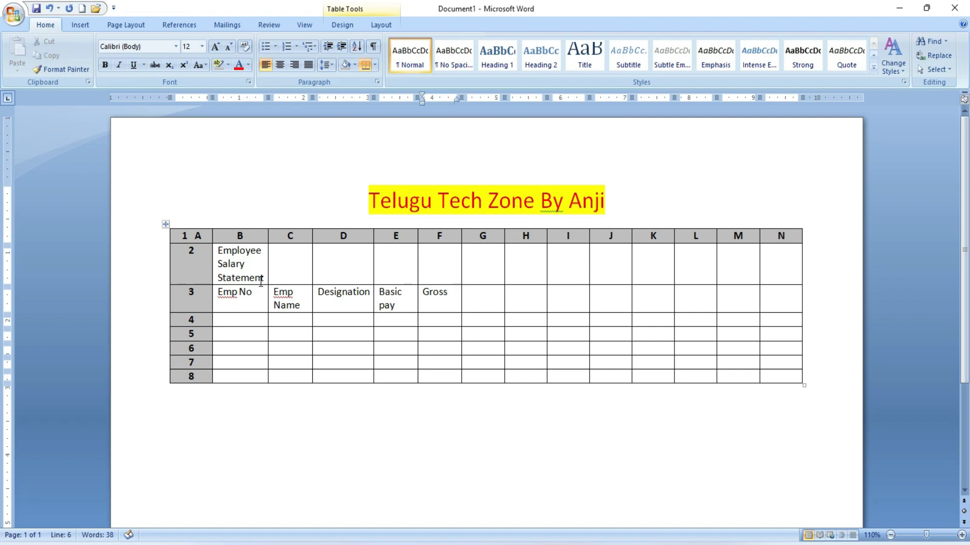
type("HRA")
key("Tab")
type("TA")
key("Tab")
type("DA")
key("Tab")
type("CGA")
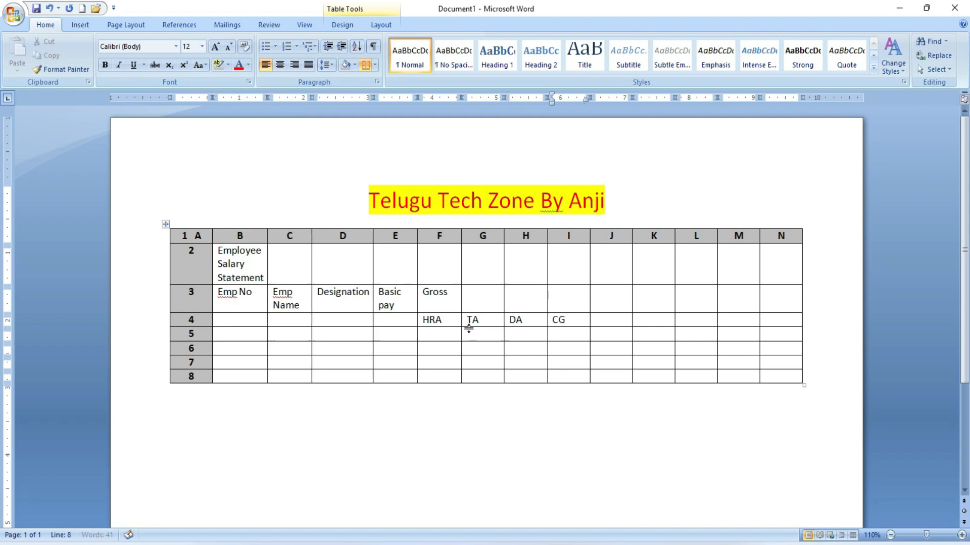
Enter the headings "Gross Total" and "Deductions" in row 3 under columns J and K.
left_click(617, 304)
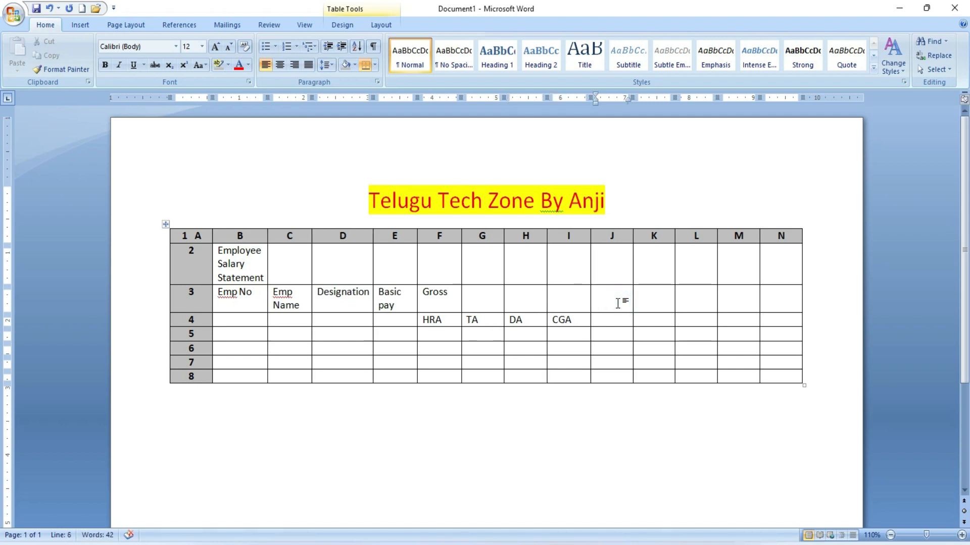
type("Gross Total")
key("Tab")
type("Deduc")
type("ns")
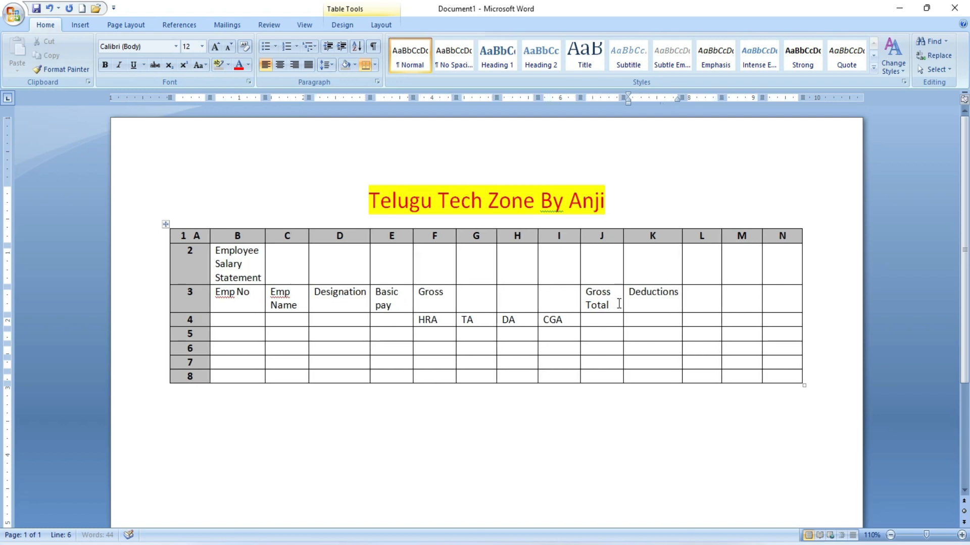
Enter the subheadings APGLI and PF in row 4 under columns K and L.
left_click(627, 323)
type("APGLI")
key("Tab")
type("PF")
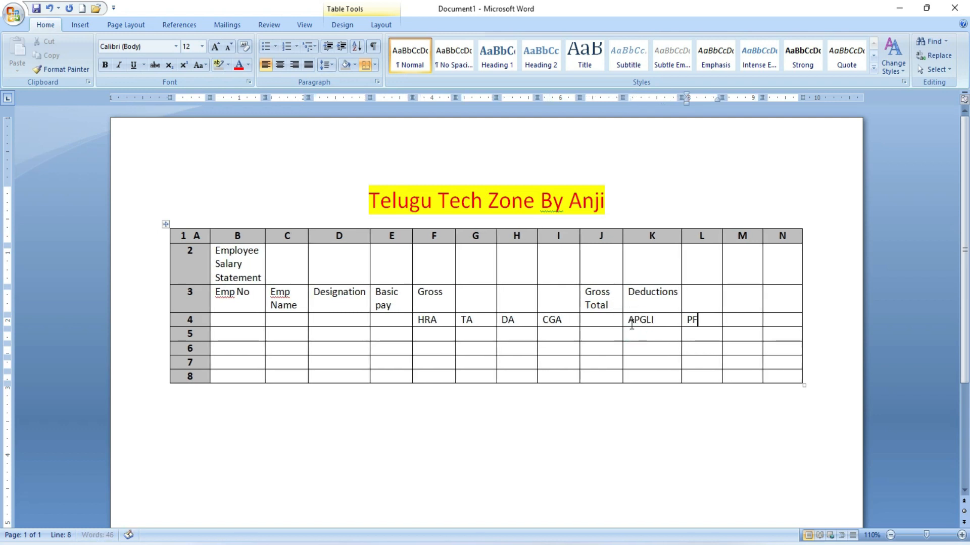
Enter the headings "Deductions Total" and "Net Salary" in row 3 under columns M and N.
key("Tab")
type("d")
key("BackSpace")
type("Deduc")
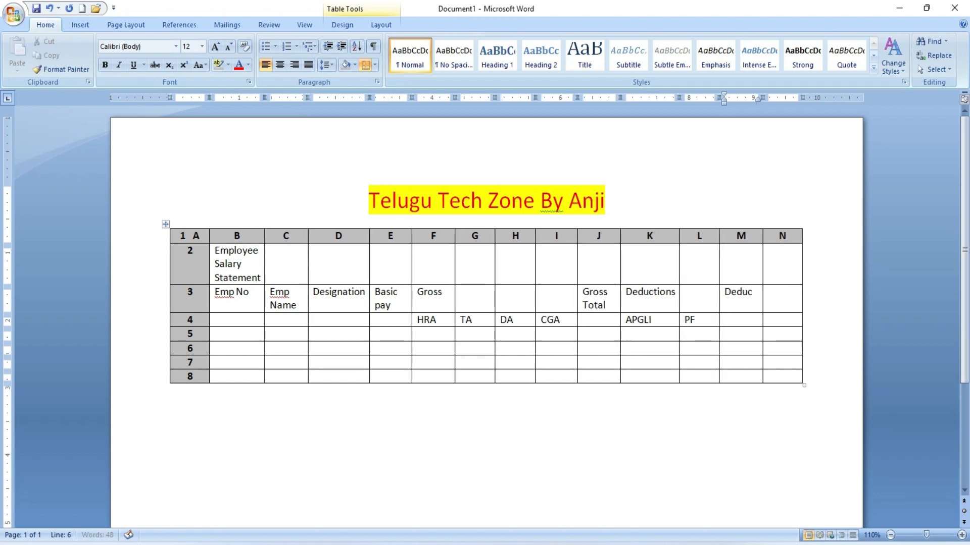
type("tions Total")
key("Tab")
type("Net Salary")
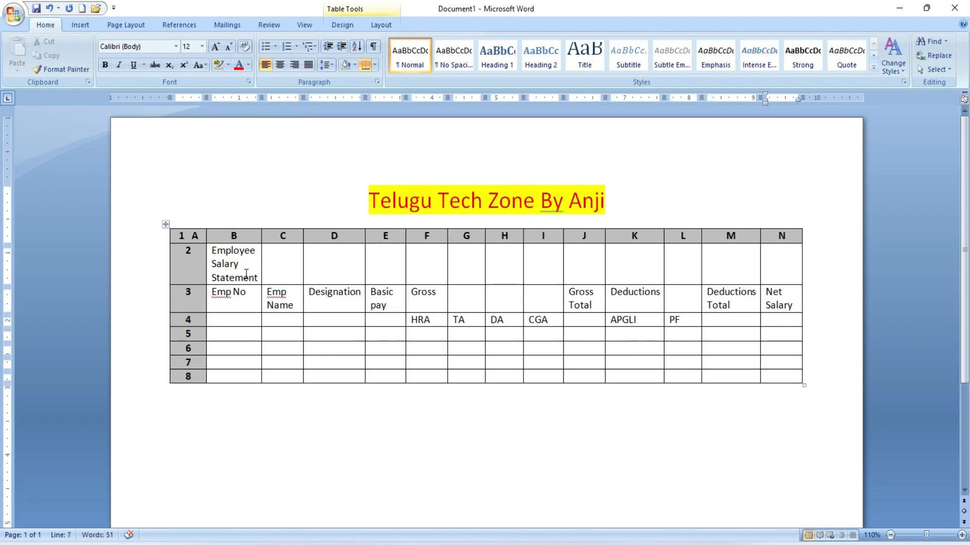
Merge row 2 from column B to N, then centre and bold the title "Employee Salary Statement".
left_click_drag(218, 264, 780, 263)
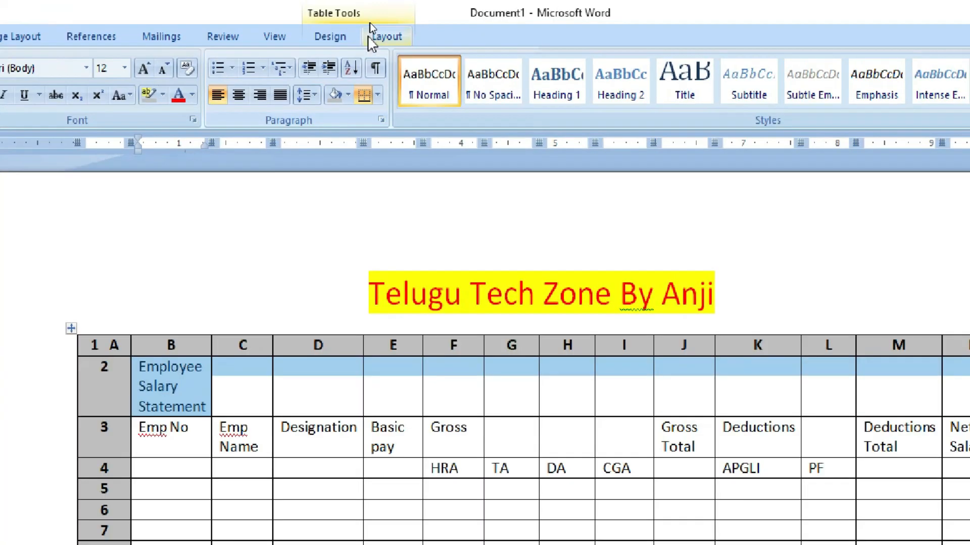
left_click(380, 25)
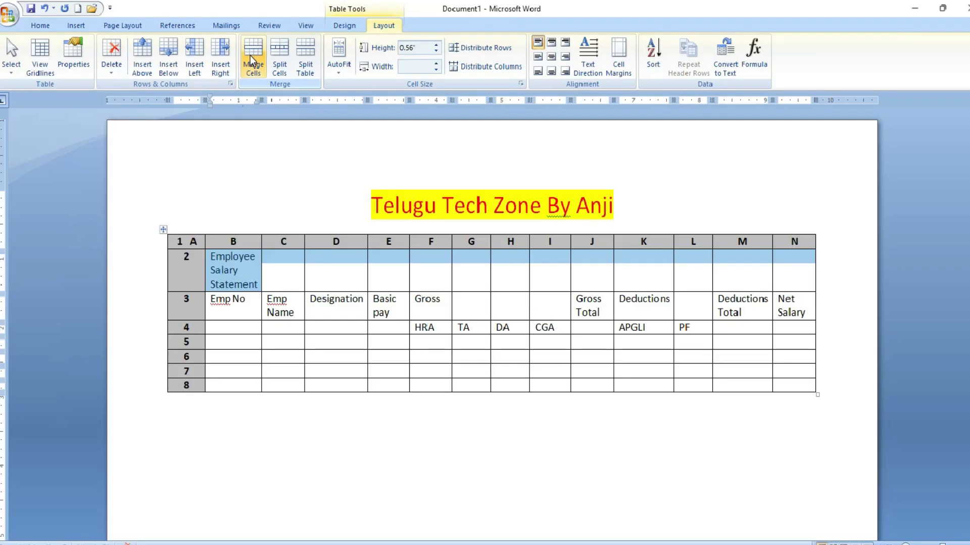
left_click(132, 115)
left_click(542, 56)
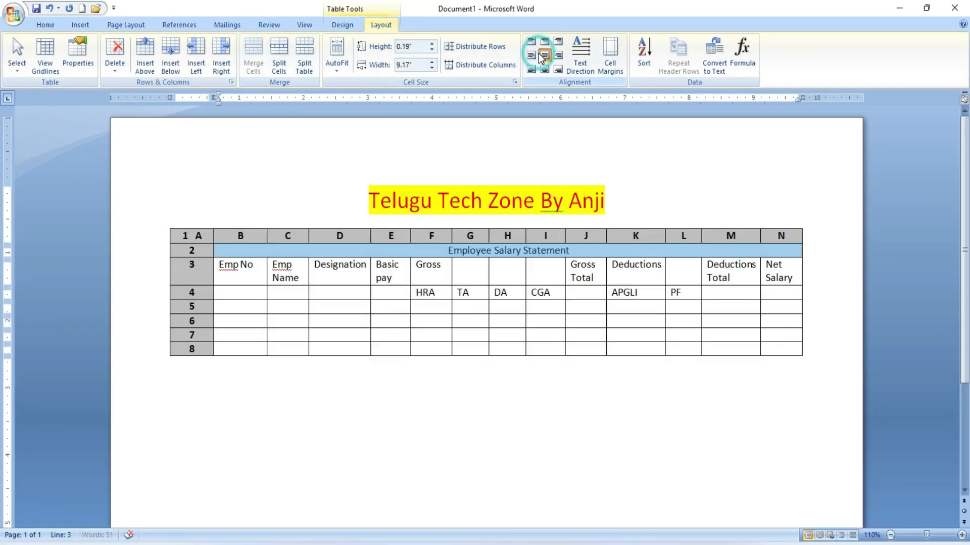
left_click(45, 30)
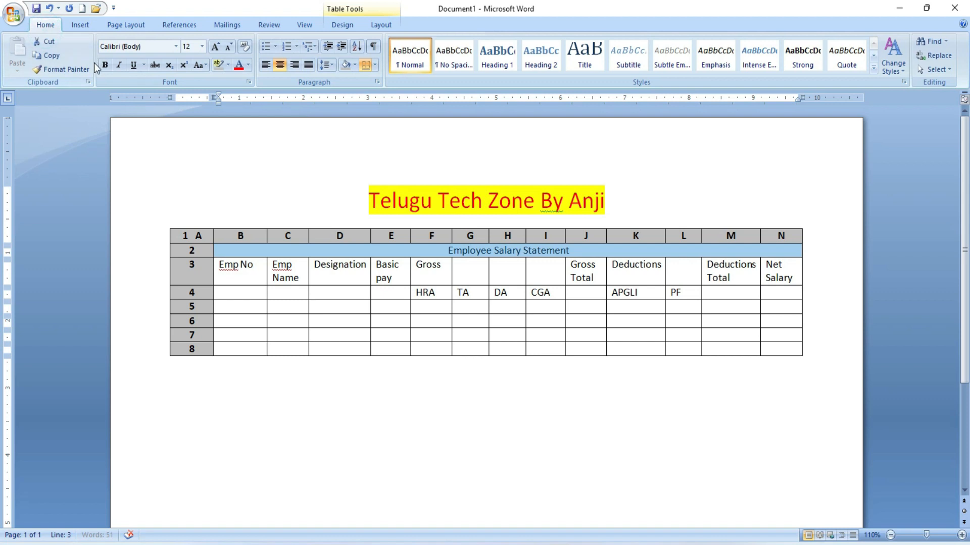
left_click(105, 65)
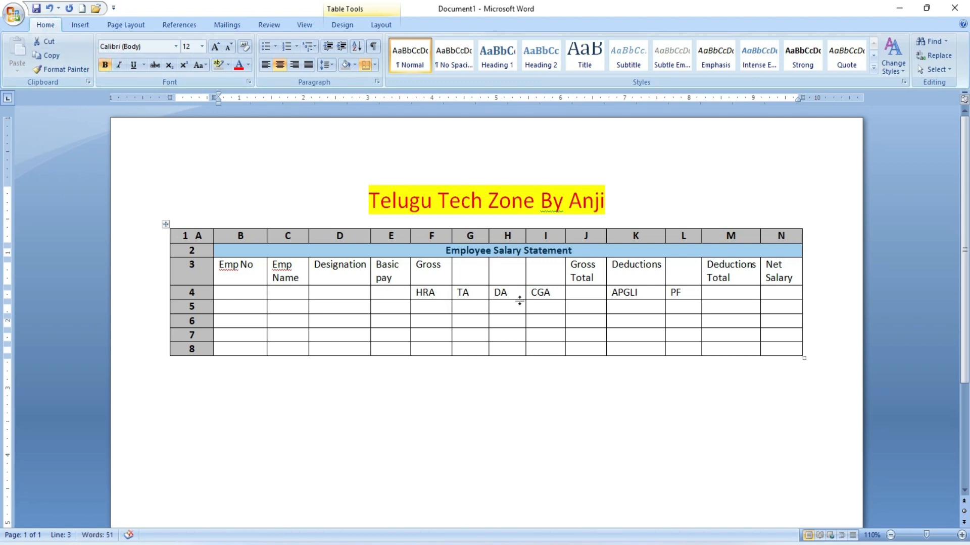
Merge the "Gross" heading in row 3 across columns F to I, centre it both ways and make it bold.
left_click_drag(427, 280, 538, 278)
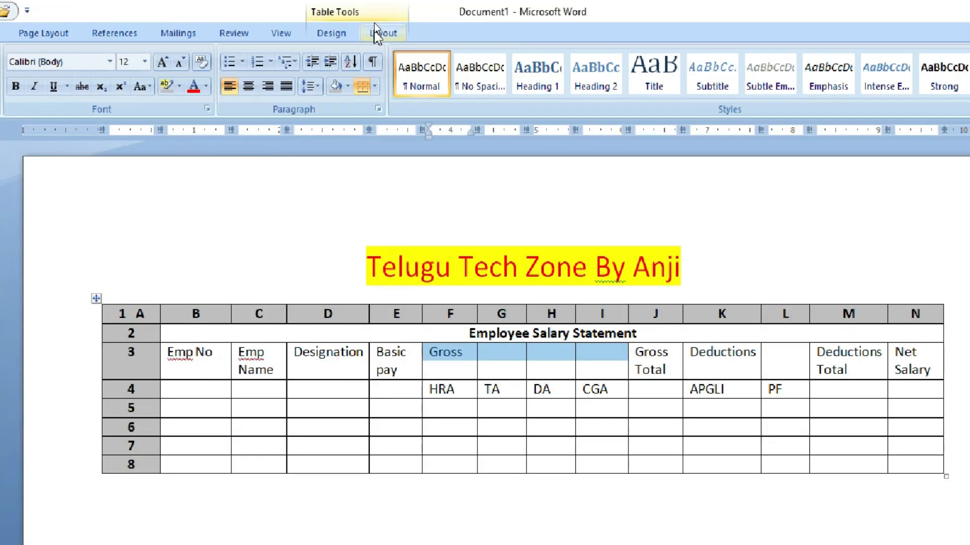
left_click(380, 24)
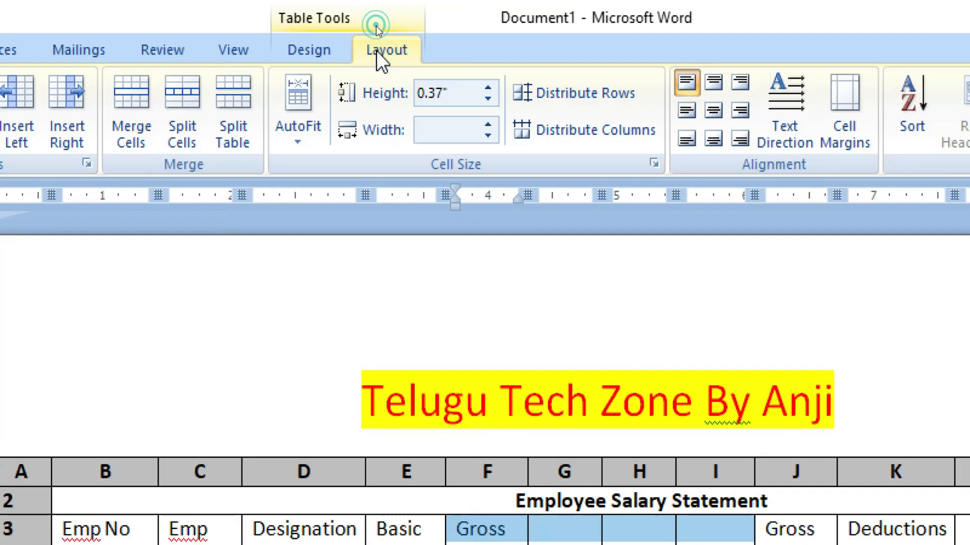
left_click(126, 146)
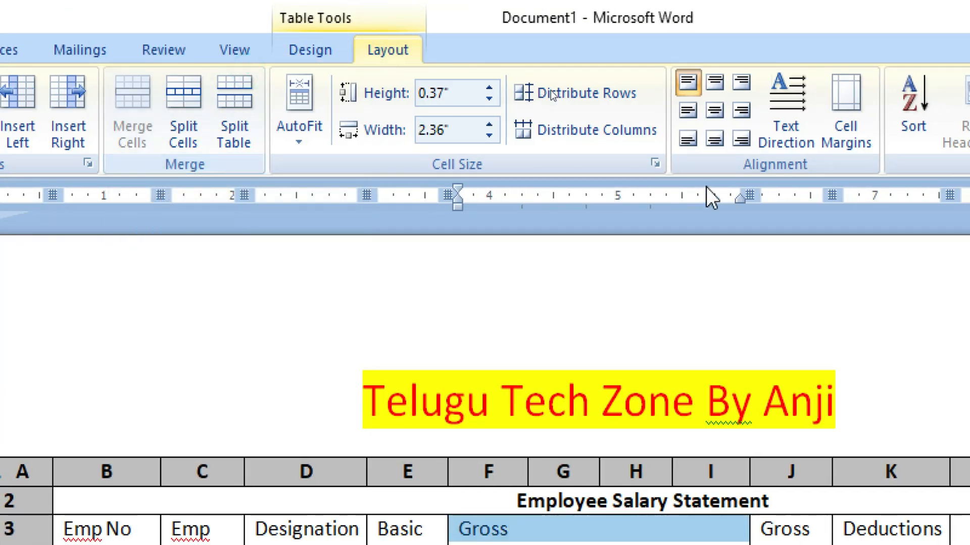
left_click(714, 111)
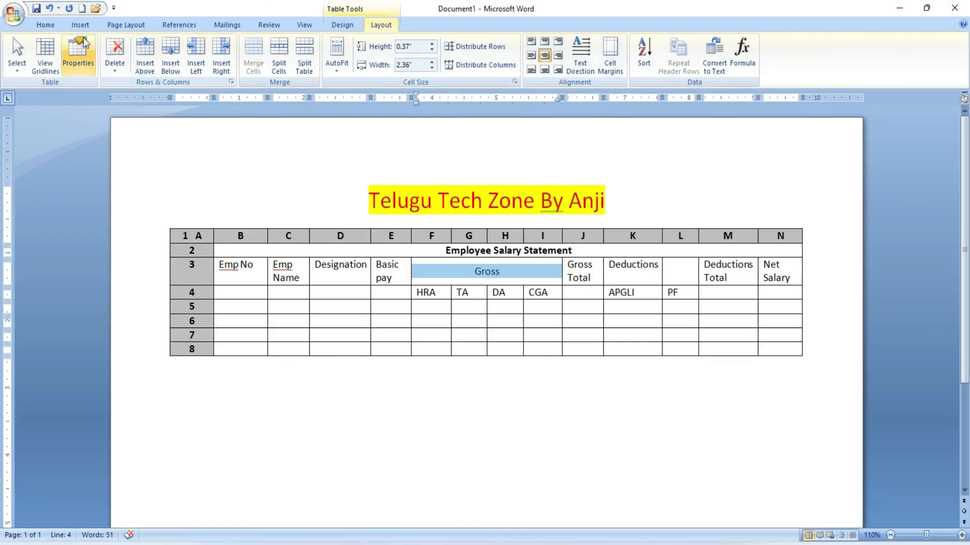
left_click(45, 24)
left_click(105, 65)
Merge the "Deductions" heading in row 3 across columns K and L, centre it both ways and make it bold.
left_click(605, 282)
left_click(626, 277)
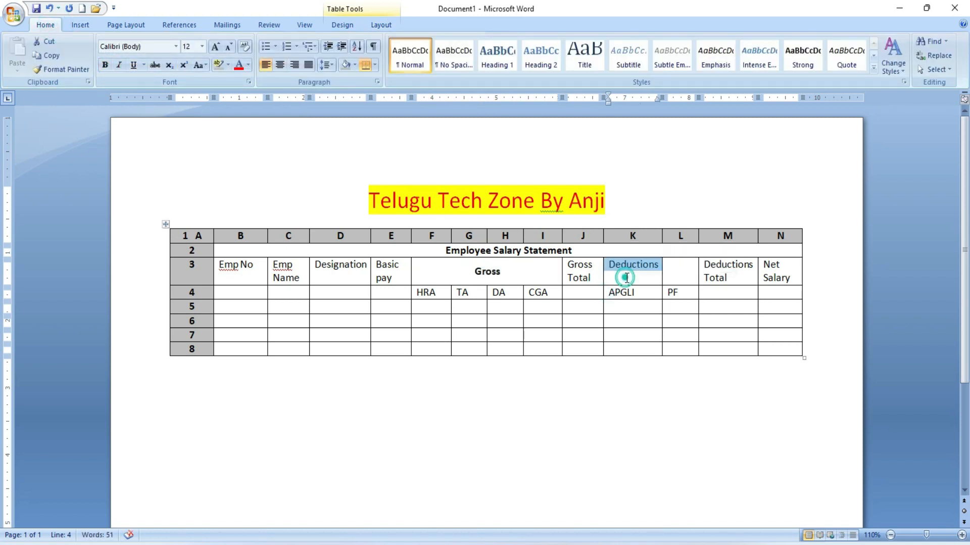
left_click_drag(626, 277, 672, 277)
left_click(381, 24)
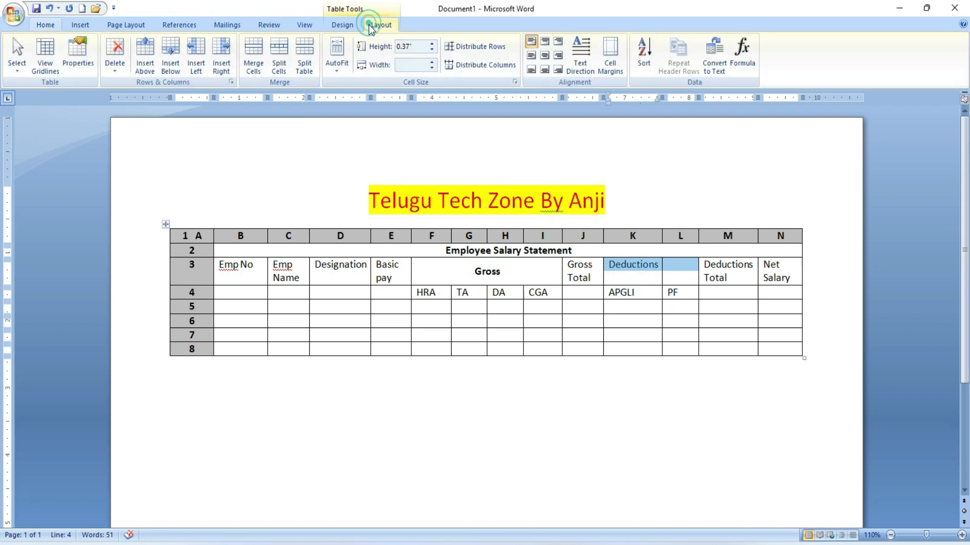
left_click(251, 60)
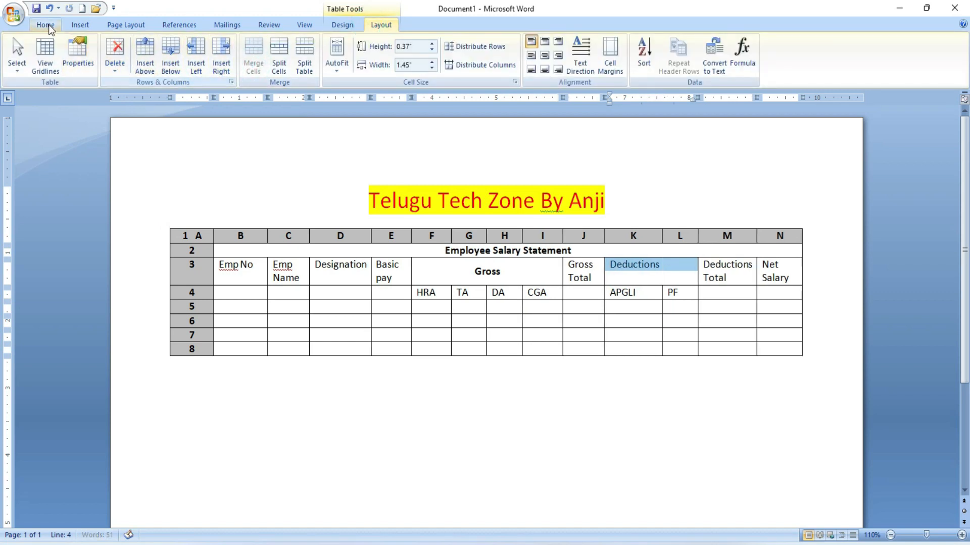
left_click(546, 56)
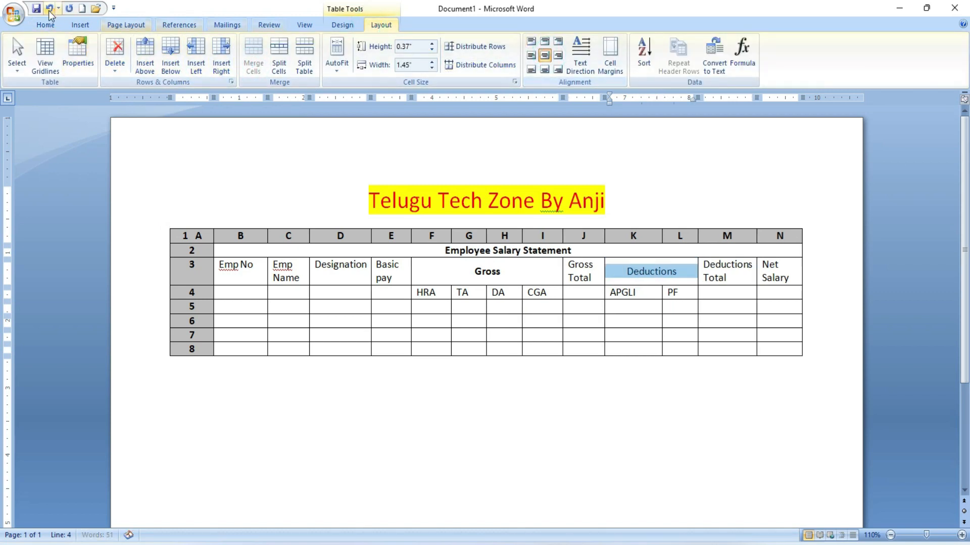
left_click(45, 27)
left_click(105, 65)
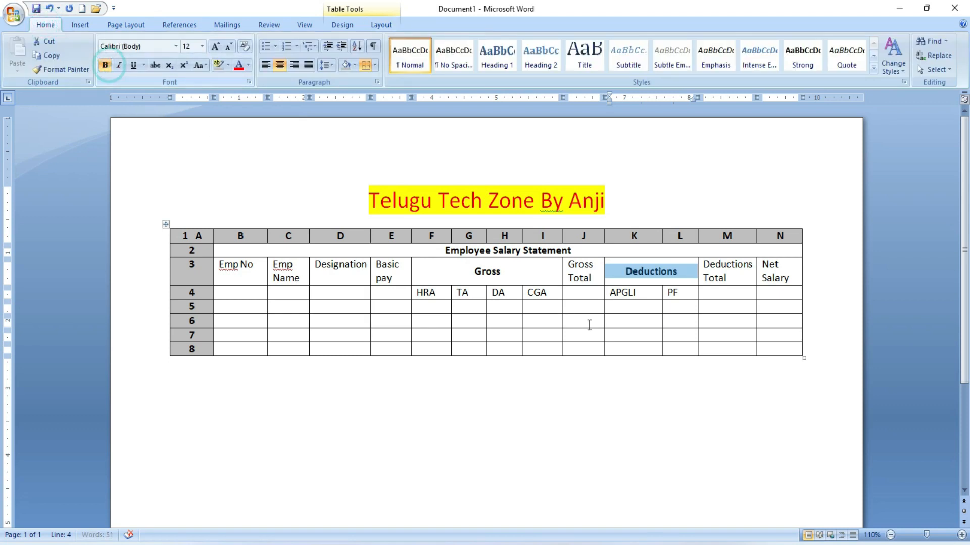
left_click(574, 276)
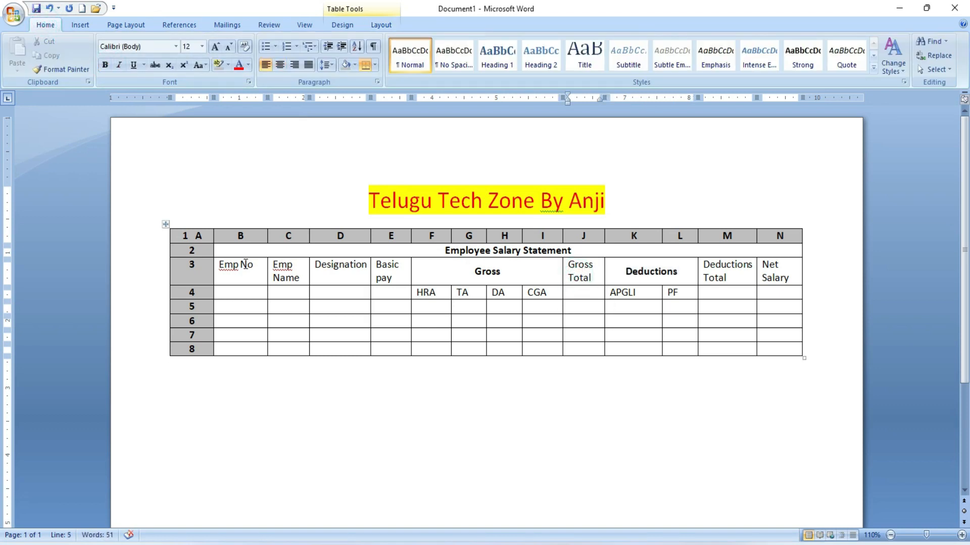
Merge the "Emp No" heading cell with the row 4 cell beneath it, centre it both ways and make it bold.
left_click_drag(246, 264, 247, 291)
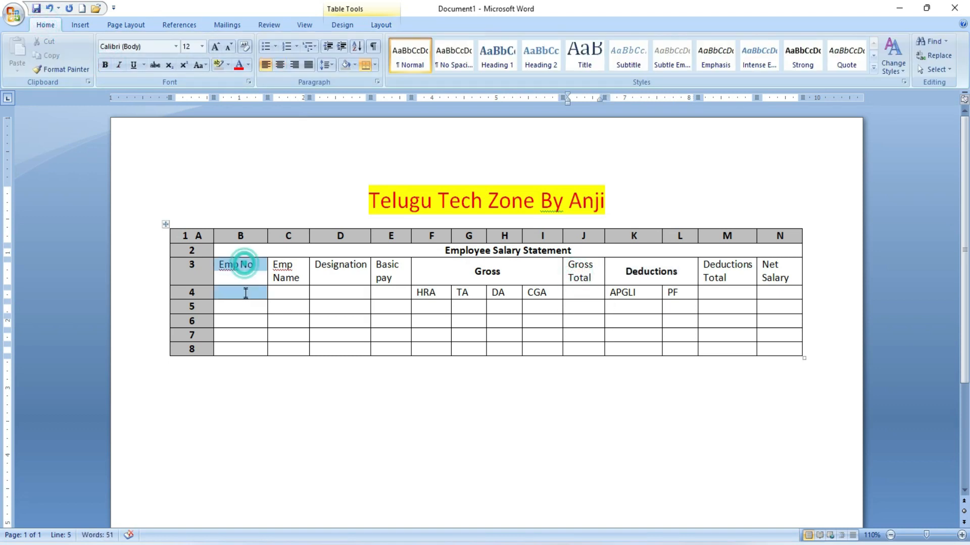
left_click(381, 24)
left_click(253, 55)
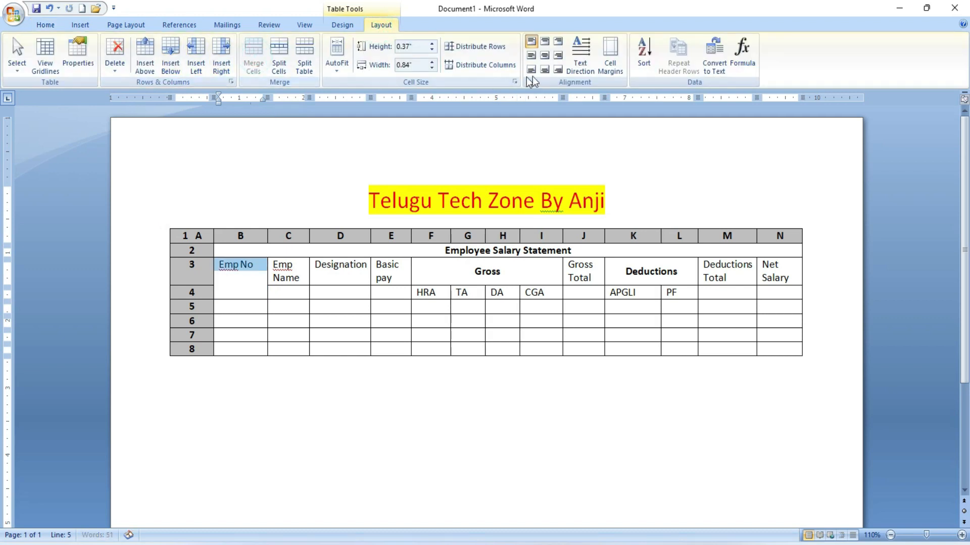
left_click(545, 55)
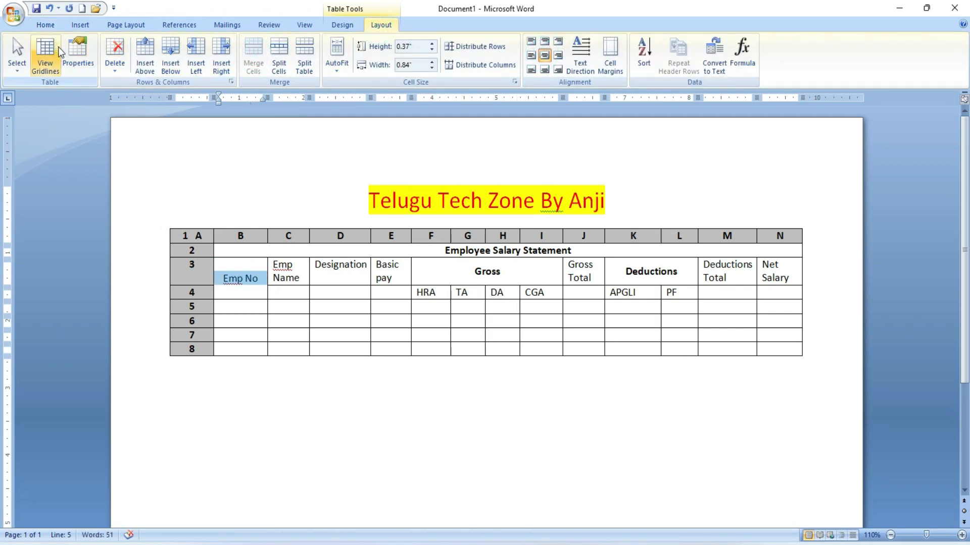
key("ctrl+b")
Merge rows 3 and 4 under "Emp Name" in column C and "Designation" in column D, with both headings centred and bold.
left_click_drag(285, 267, 288, 293)
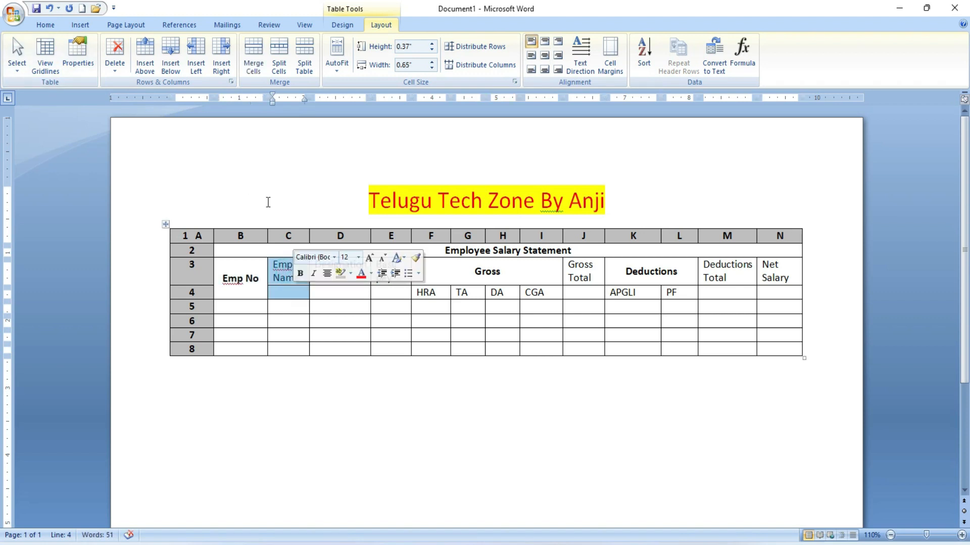
left_click(261, 60)
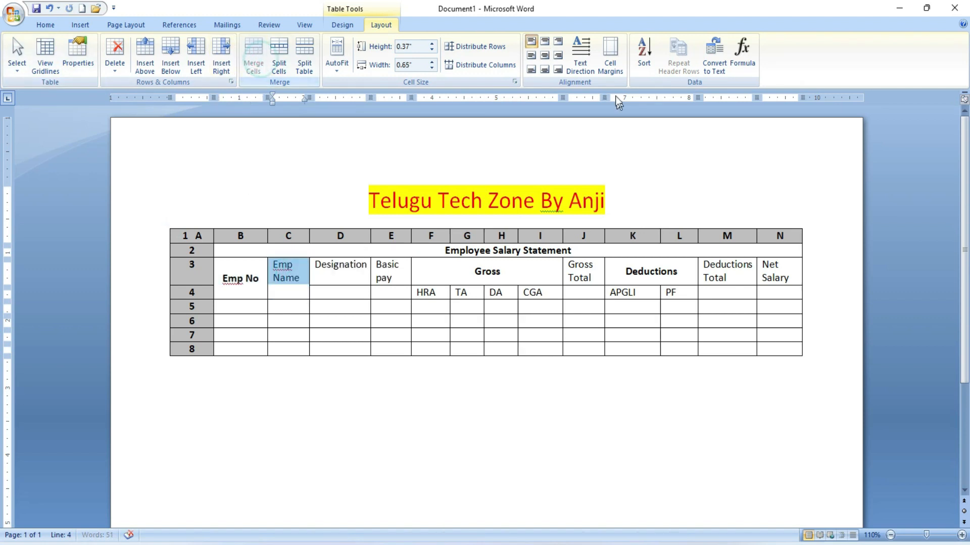
left_click(544, 55)
key("ctrl+b")
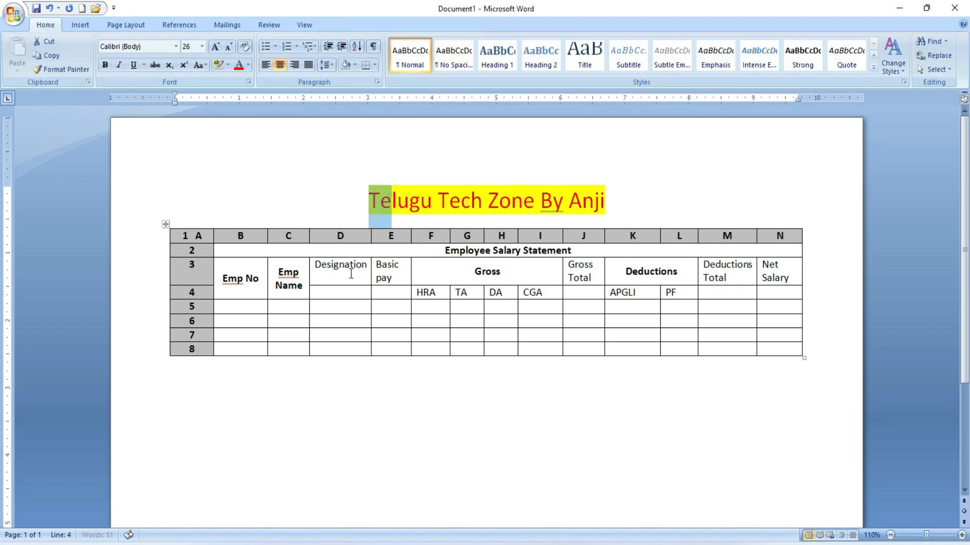
left_click_drag(351, 273, 351, 292)
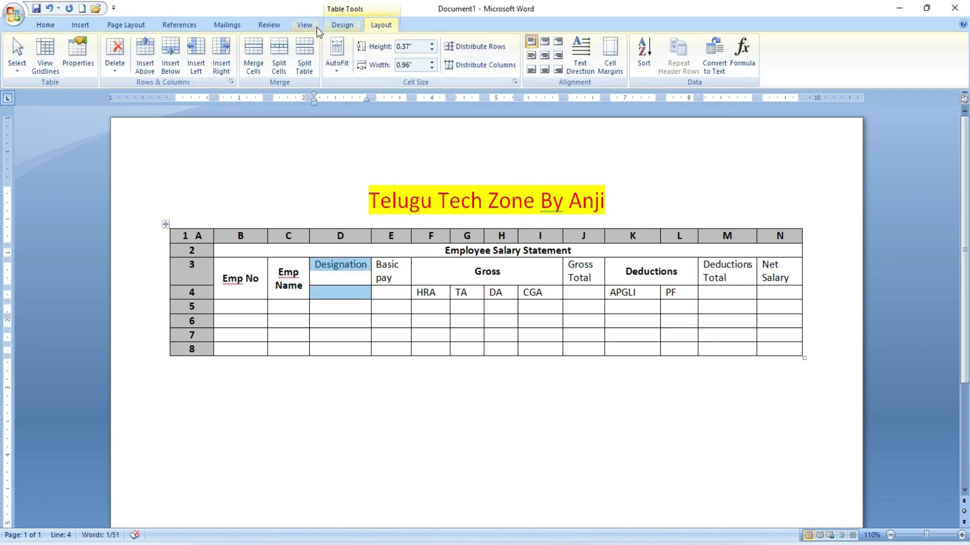
left_click(252, 55)
left_click(544, 55)
key("ctrl+b")
Merge rows 3 and 4 for "Basic pay" in column E and "Gross Total" in column J, centre both and bold "Gross Total".
left_click_drag(394, 270, 396, 291)
left_click(544, 55)
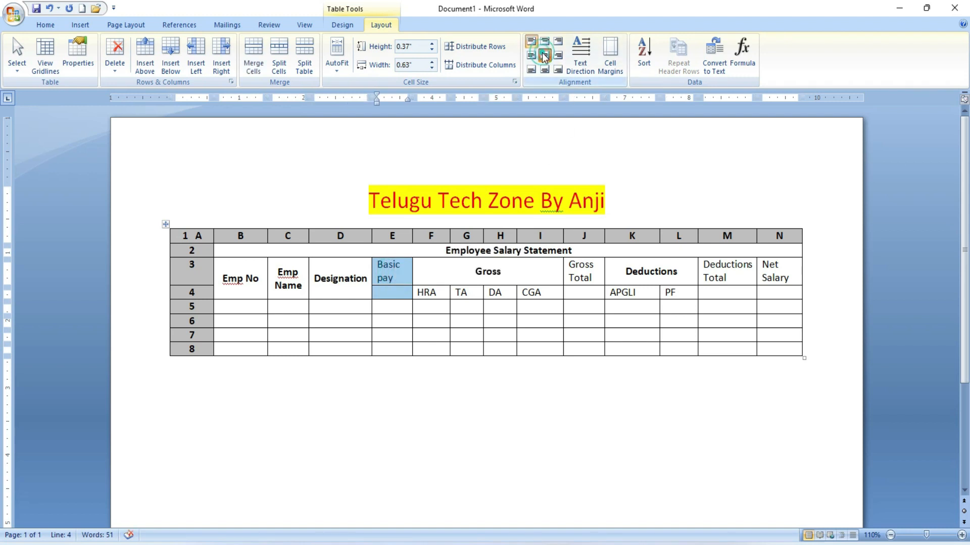
left_click(255, 68)
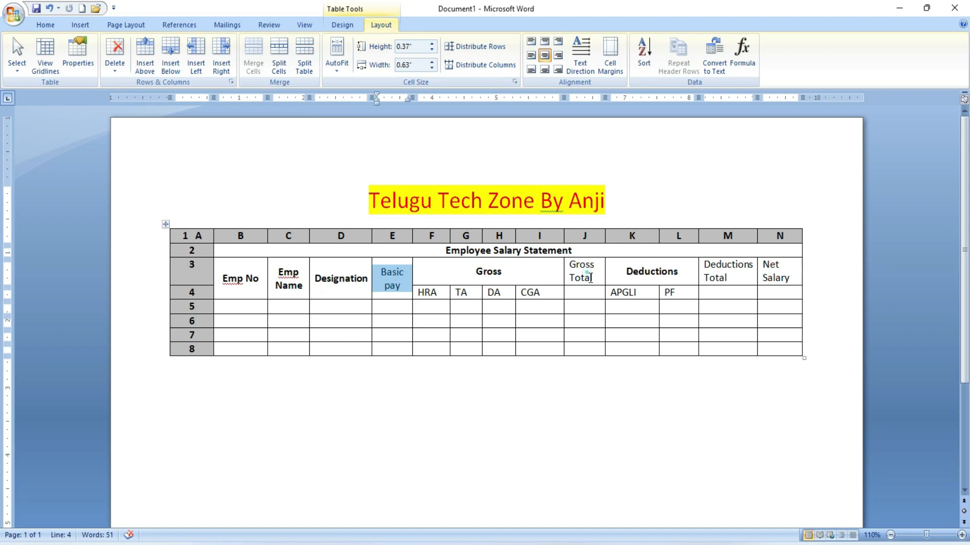
left_click_drag(590, 278, 586, 294)
left_click(255, 63)
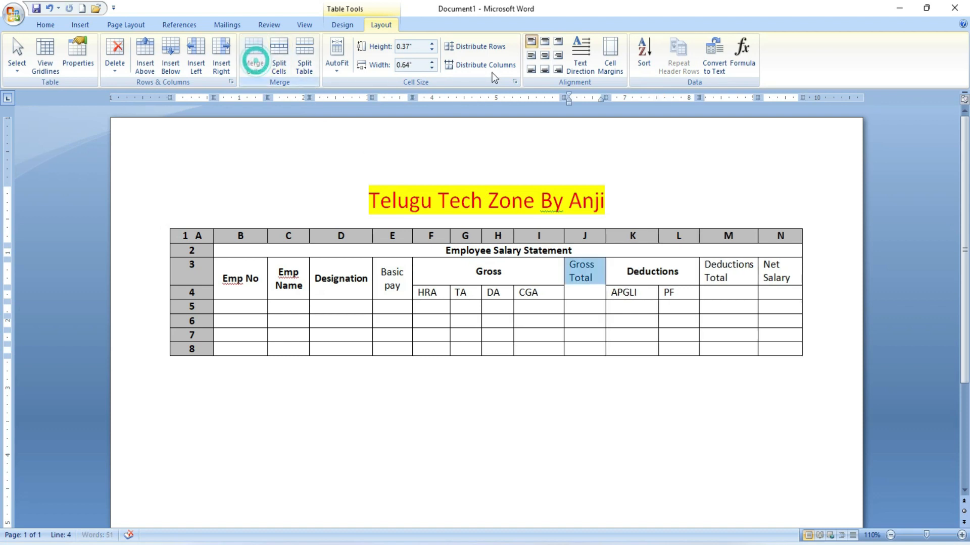
left_click(545, 55)
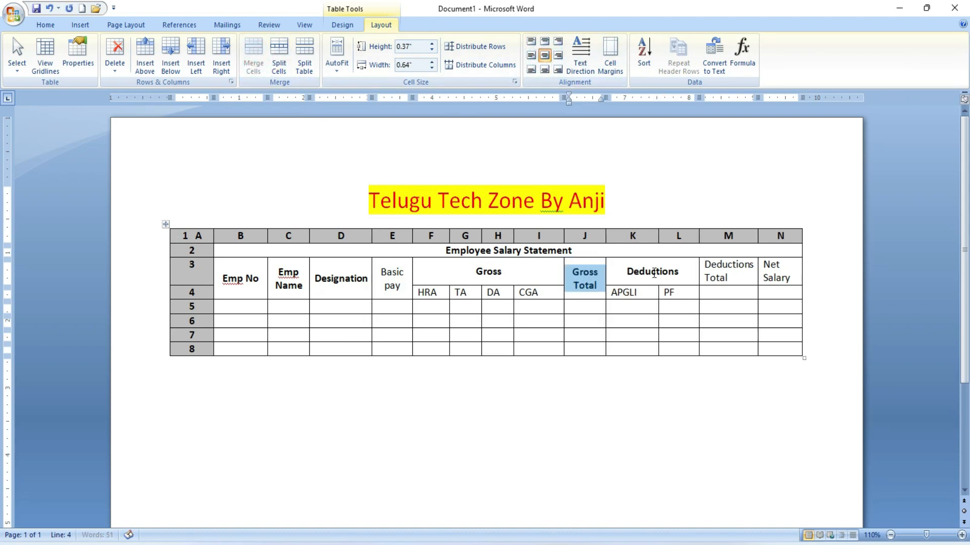
Merge rows 3 and 4 for "Deductions Total" in column M and "Net Salary" in column N, centre both and bold "Net Salary".
left_click(725, 277)
left_click_drag(726, 284, 727, 294)
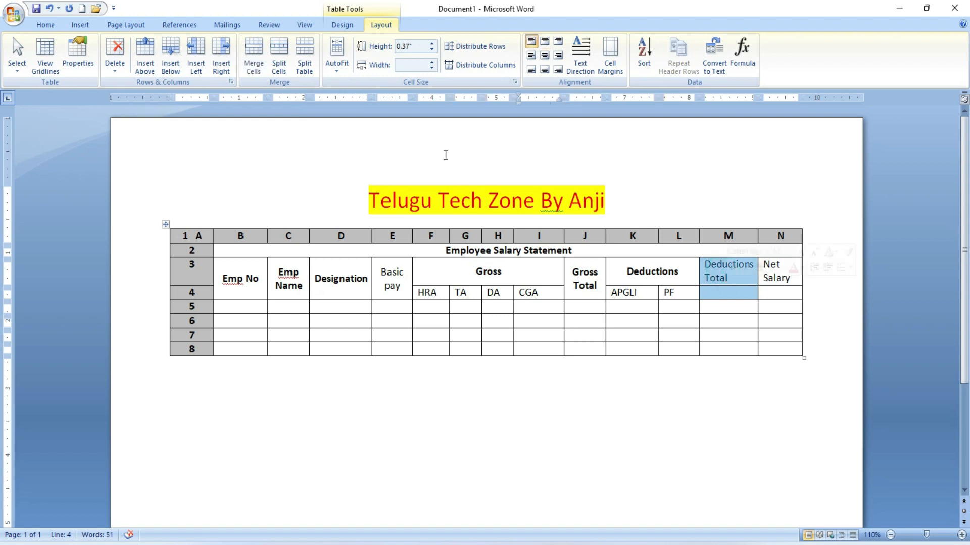
left_click(248, 67)
left_click(545, 56)
left_click_drag(773, 270, 778, 294)
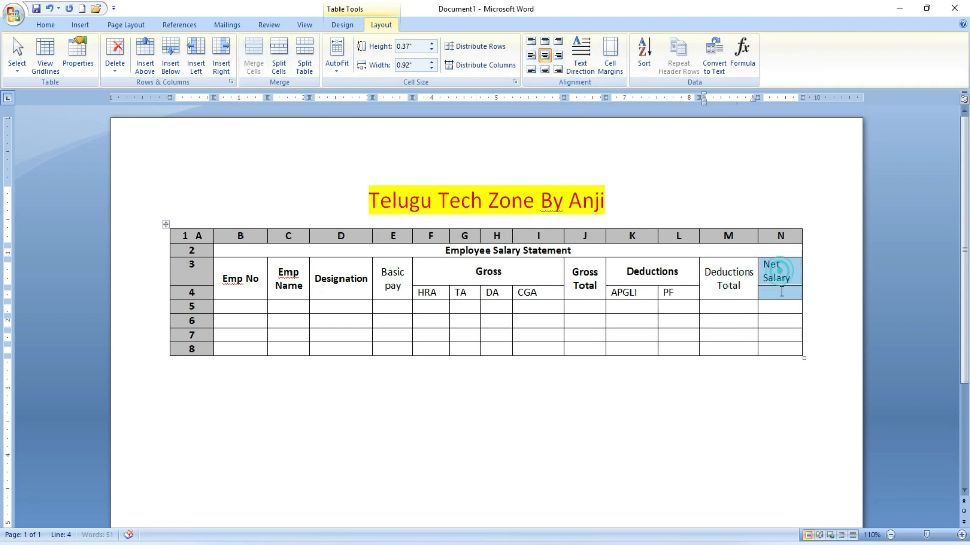
left_click(254, 67)
left_click(545, 55)
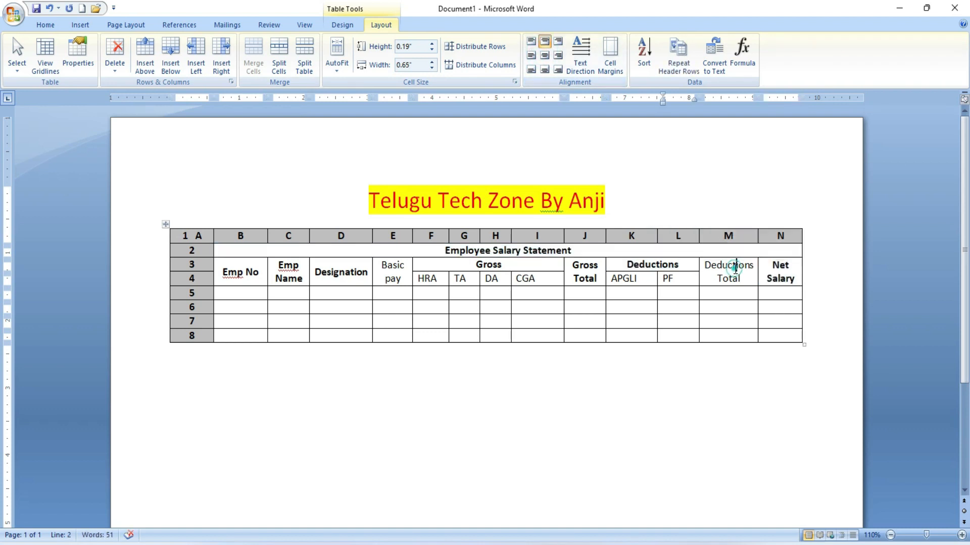
left_click_drag(745, 278, 545, 283)
key("ctrl+b")
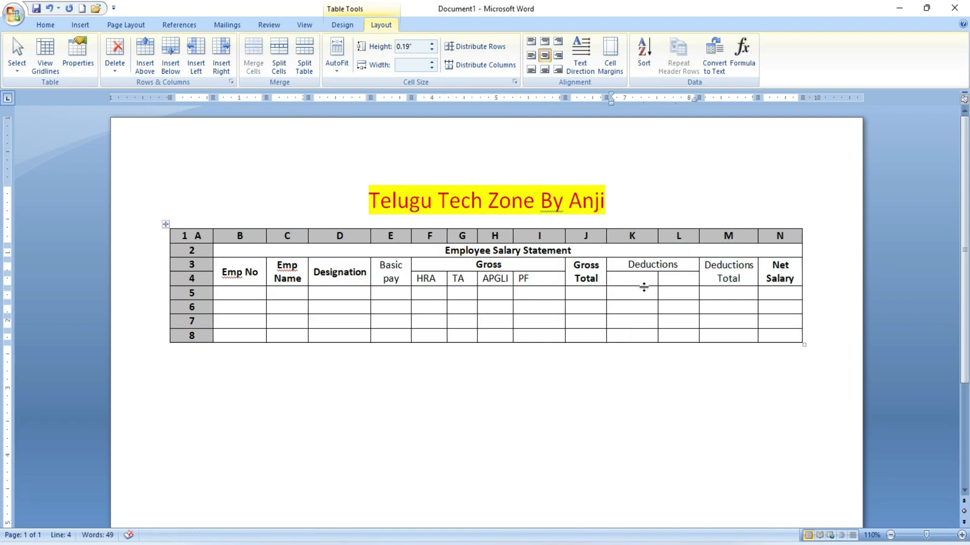
key("ctrl+z")
Bold the headings Deductions Total, Deductions, APGLI, PF, Basic pay, HRA, TA, DA and CGA in rows 3 and 4.
key("ctrl+b")
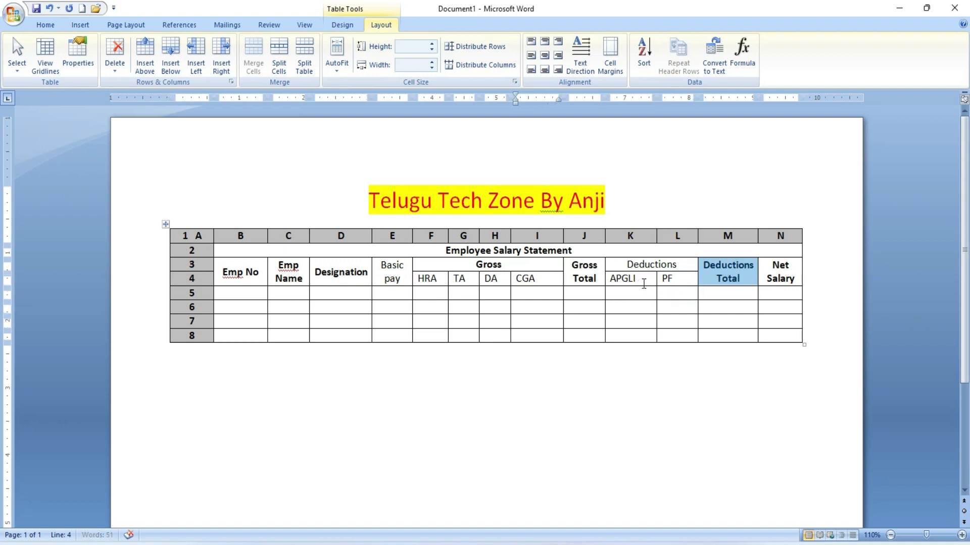
left_click(669, 280)
left_click_drag(669, 281, 619, 262)
key("ctrl+b")
left_click_drag(386, 267, 526, 281)
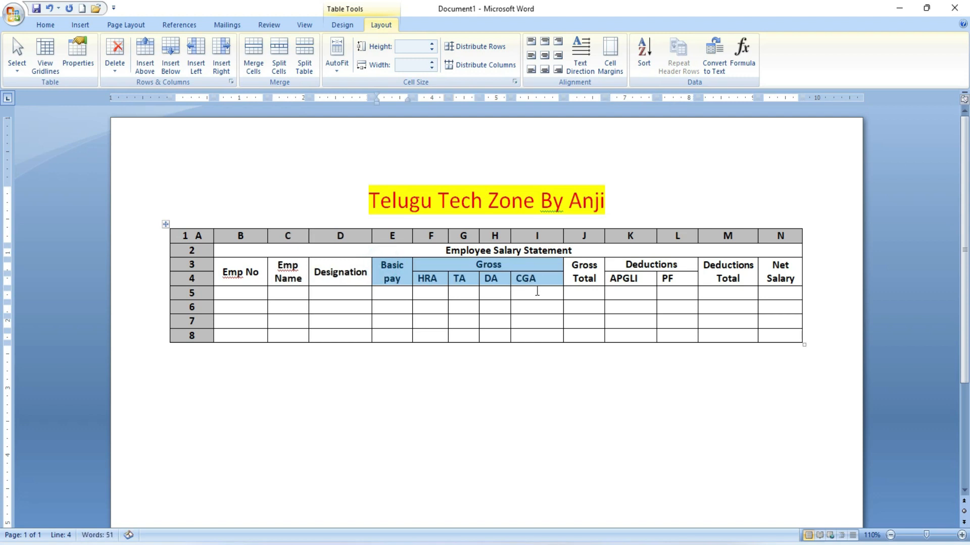
left_click(533, 296)
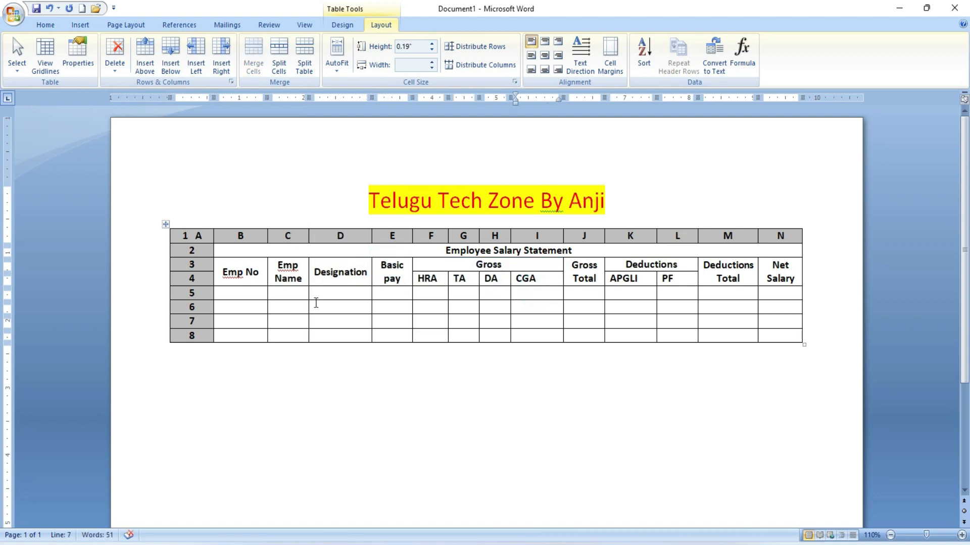
Fill row 5 with Emp No 1, Emp Name "Xxxxx", Designation "Sr Asst" and Basic pay 40000.
left_click(229, 294)
left_click(283, 296)
type("xxx")
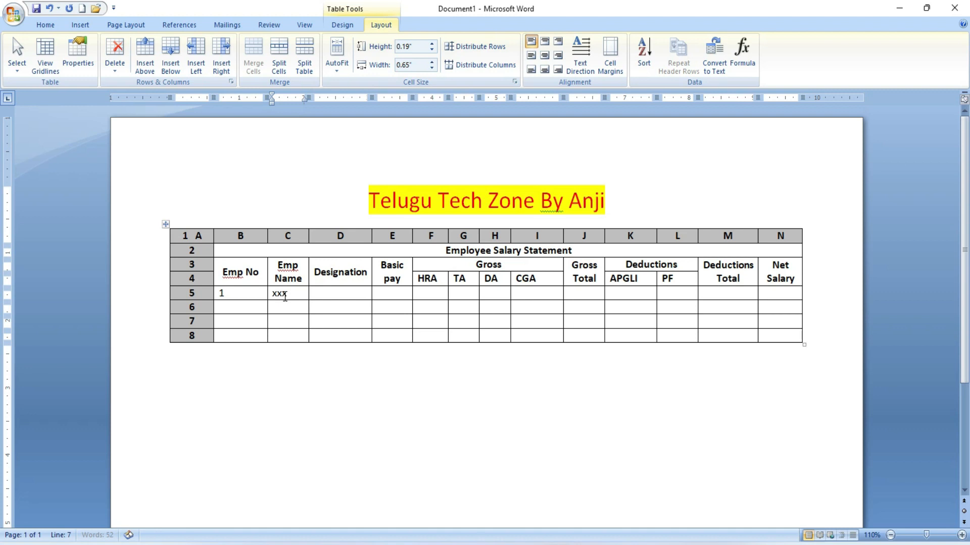
type("xx")
key("Tab")
type("S")
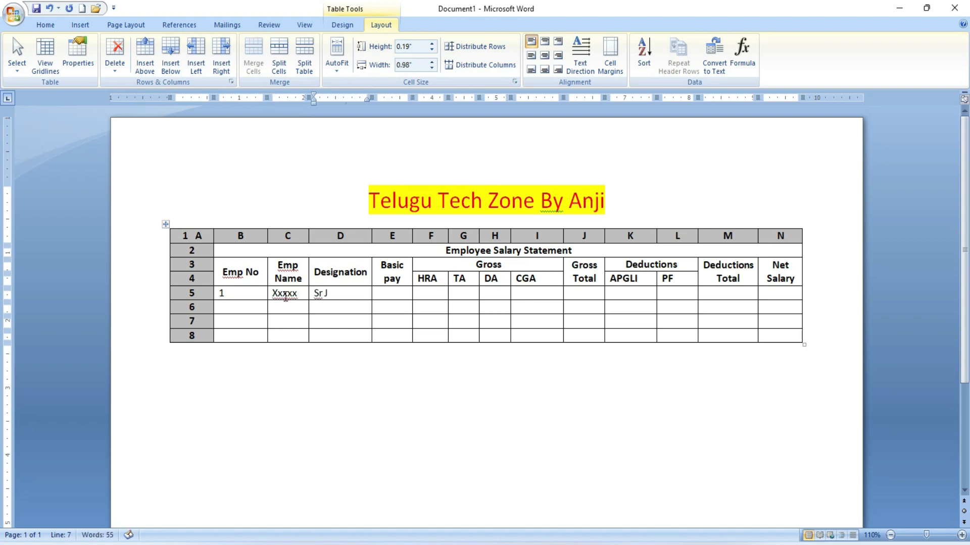
type("r Asst")
key("Tab")
type("40000")
Fill row 6 with Emp No 2, Emp Name "xxxxx", Designation "Jr Asst" and Basic pay 35000.
left_click(244, 305)
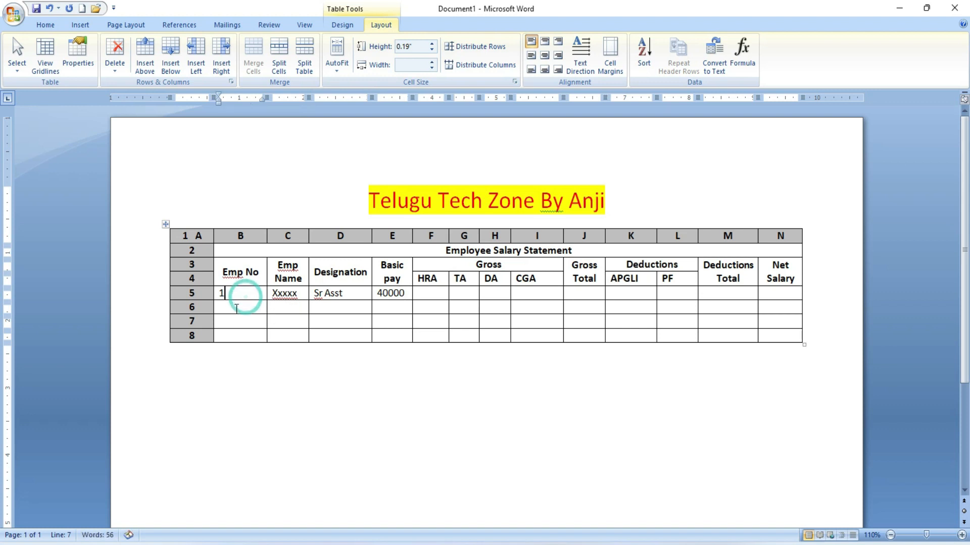
type("2")
left_click(273, 304)
type("xxxxx")
left_click(320, 309)
type("Jr Asst")
key("Tab")
type("3")
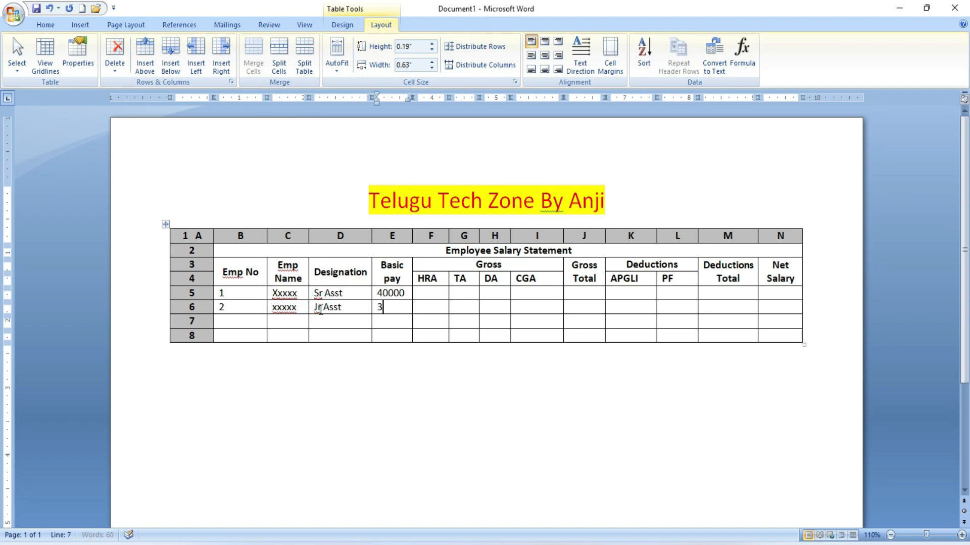
Fill row 7 with Emp No 3, Emp Name "Xxxxx", Designation "Rec Asst" and Basic pay 34000.
left_click(250, 319)
type("4")
key("BackSpace")
key("Tab")
type("xx")
key("Tab")
type("Rec")
key("Tab")
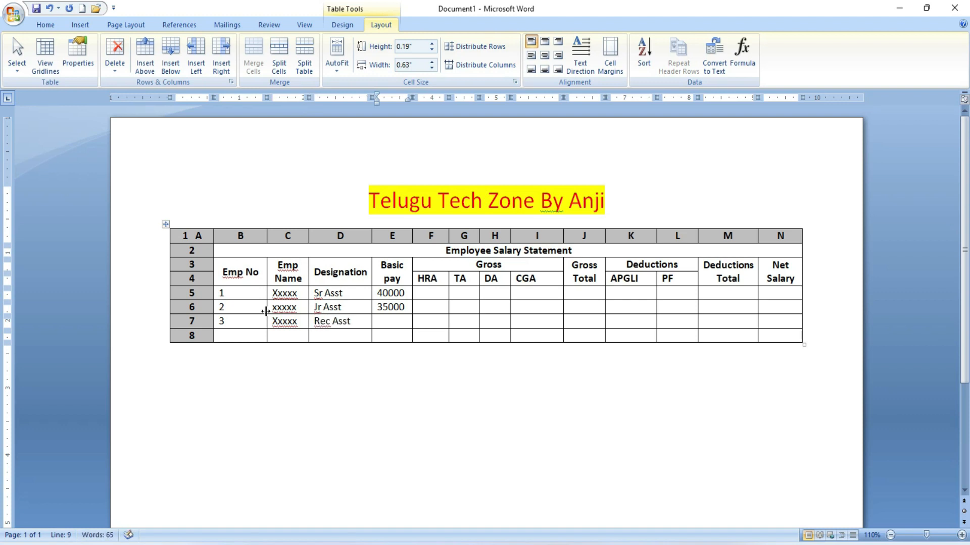
type("34000")
Add the rate 12% on a new line under the HRA heading in row 4.
left_click(438, 293)
left_click(445, 282)
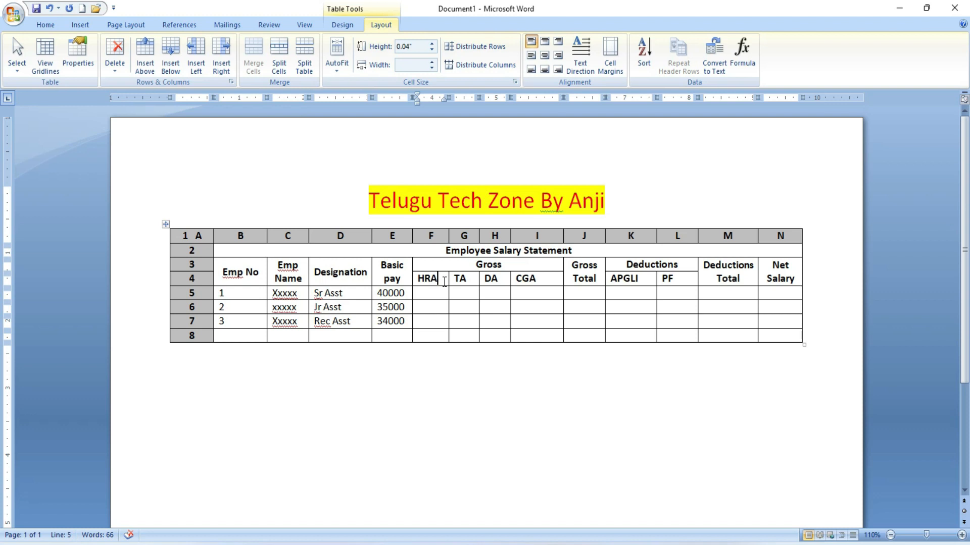
key("Right")
key("Left")
key("Return")
type("12%")
key("Right")
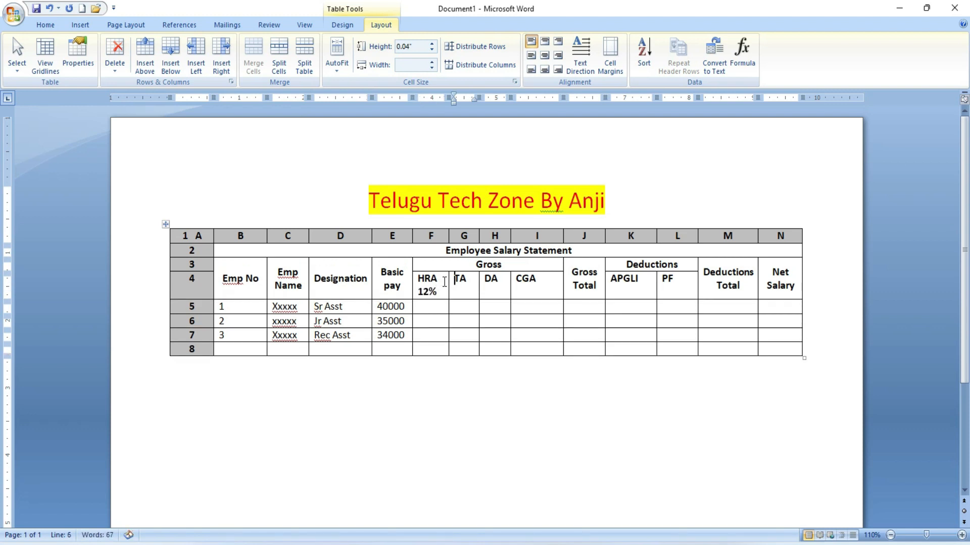
Add the rates 5% under the TA heading and 20.02% under the DA heading in row 4.
type("5%")
key("Right")
key("Right")
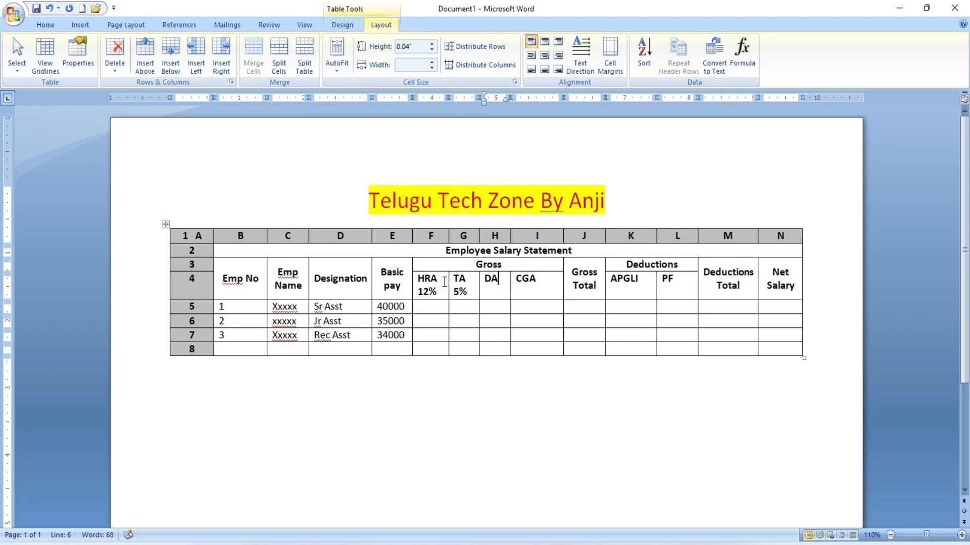
type("20.02")
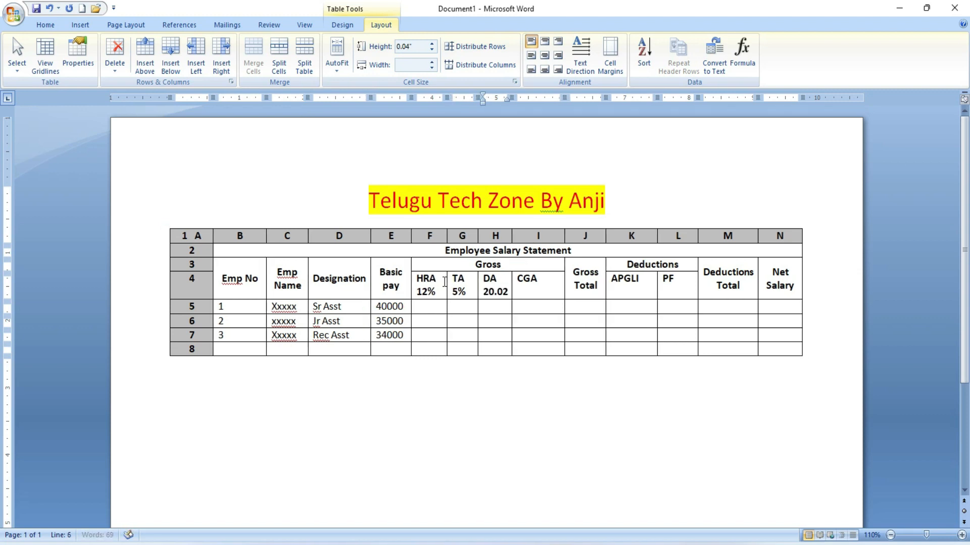
type("%")
key("Right")
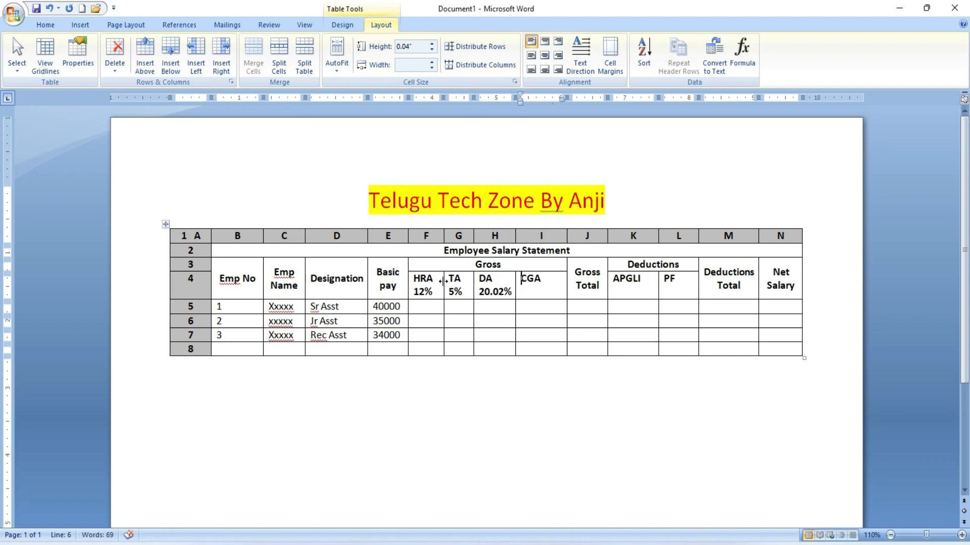
key("Right")
key("Right")
key("Left")
key("Down")
key("Right")
key("Right")
key("Up")
key("Left")
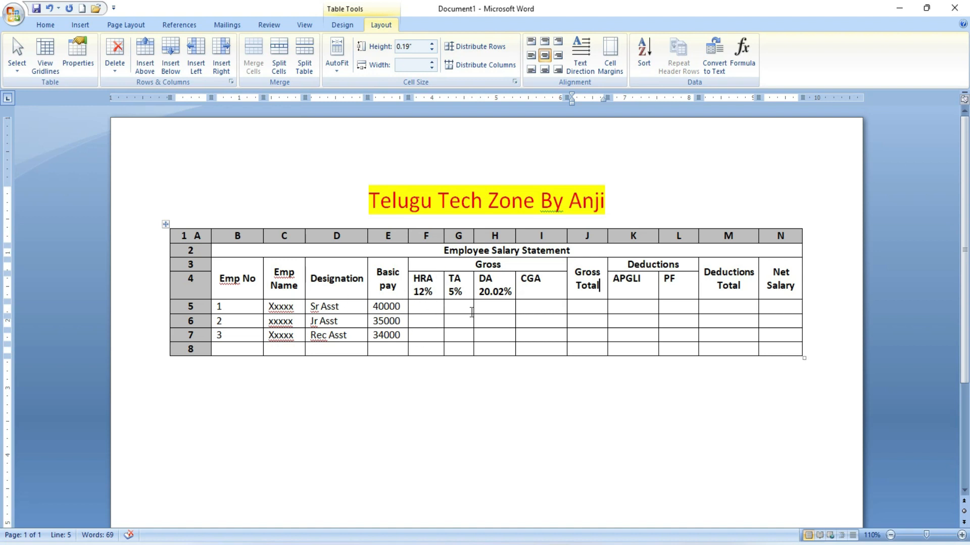
Start a table formula in the HRA cell F5, replacing the default SUM(LEFT) with "=e5*".
left_click(432, 309)
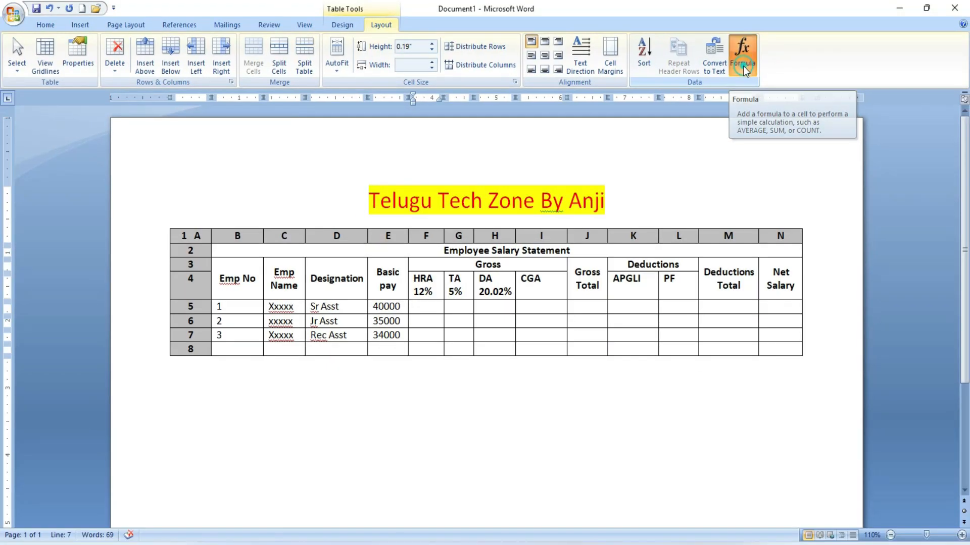
left_click(743, 70)
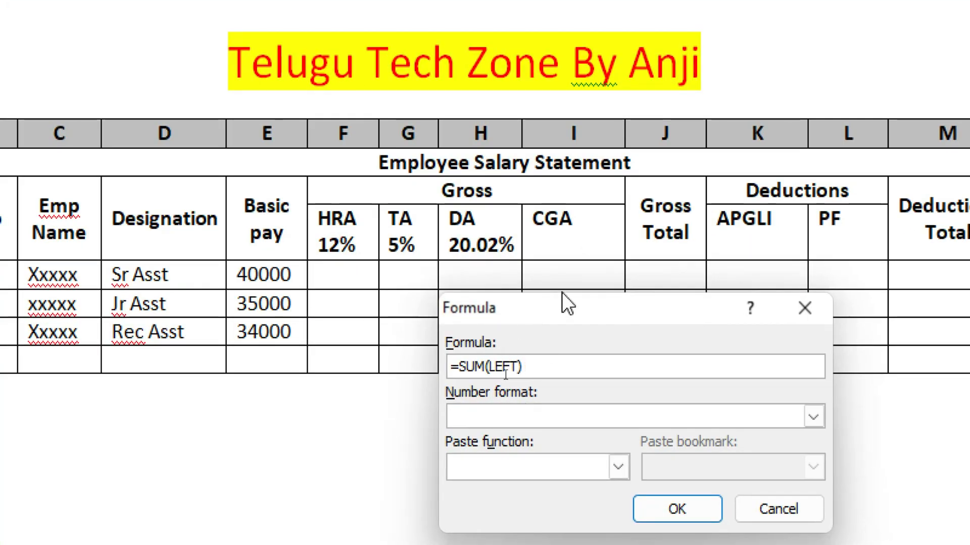
key("BackSpace")
key("BackSpace")
key("BackSpace")
key("BackSpace")
key("BackSpace")
key("BackSpace")
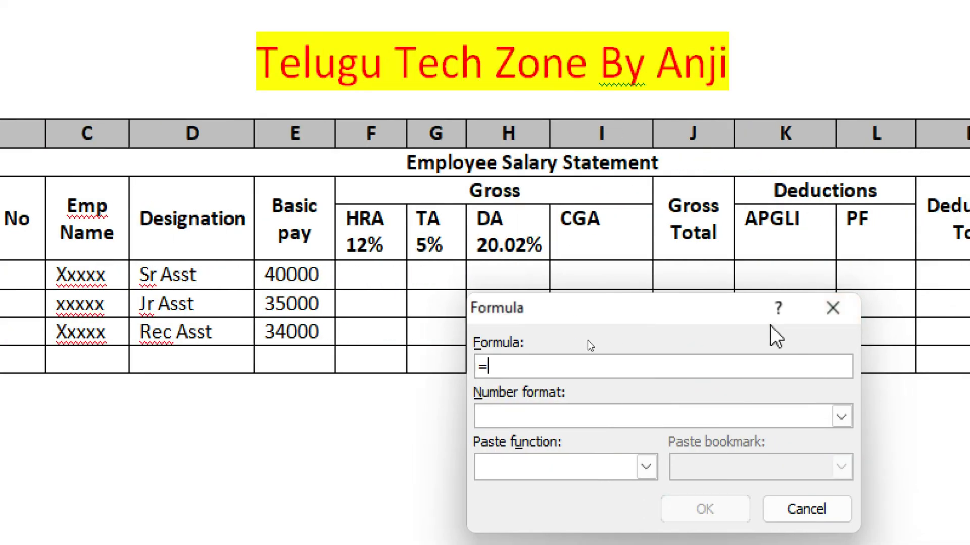
type("e5")
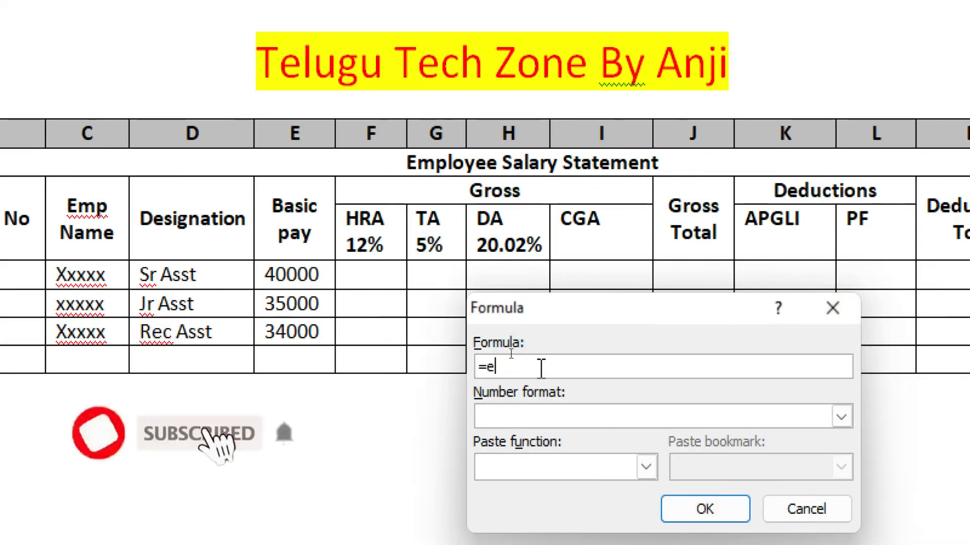
type("*")
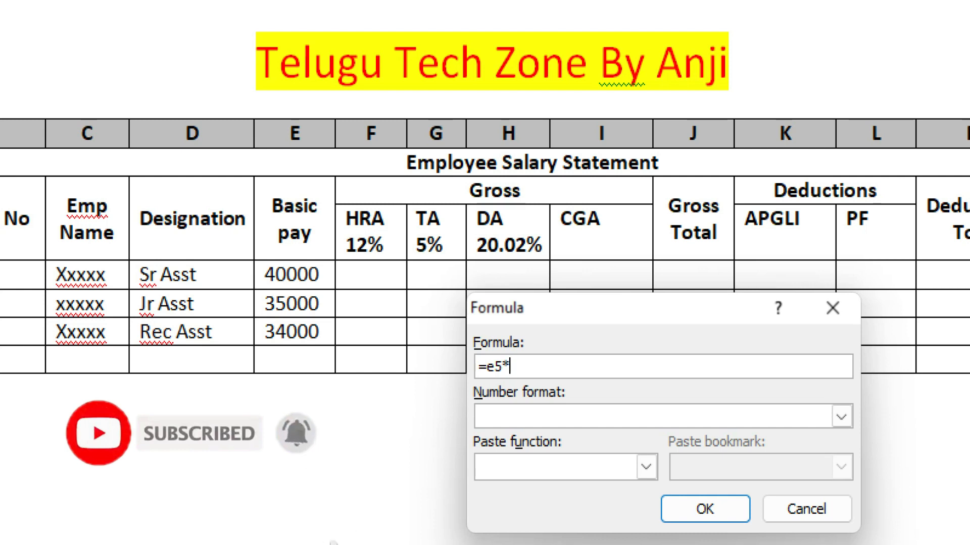